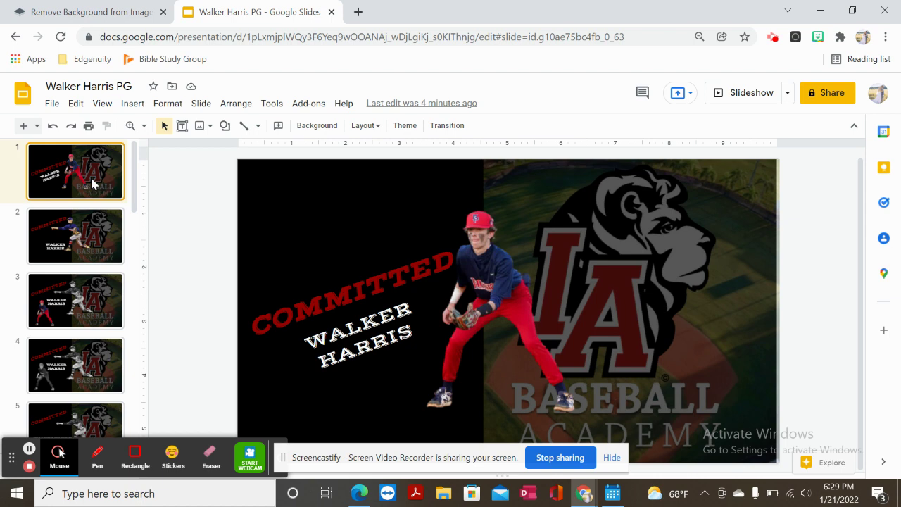
- Flip through the deck's slides and come back up toward slide 1
key(Down)
key(Up)
key(Down)
key(Down)
key(Down)
key(Down)
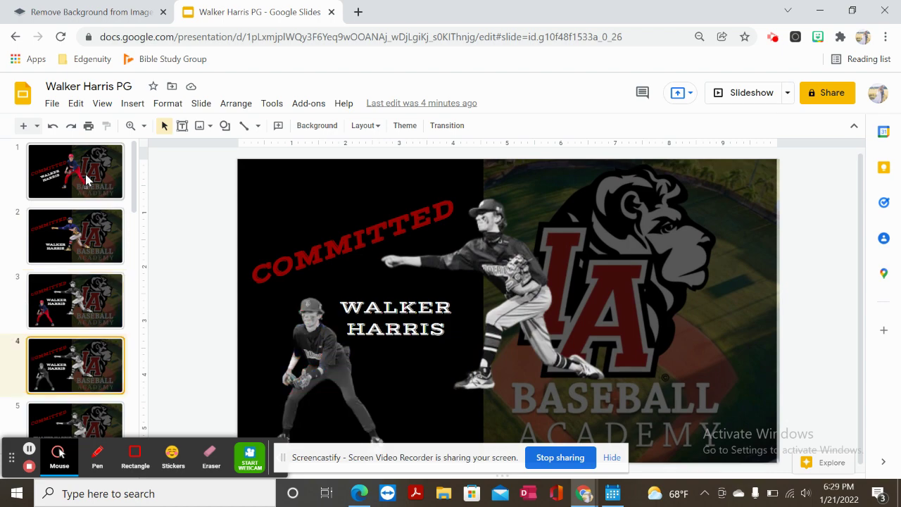
key(Down)
key(Down)
key(Down)
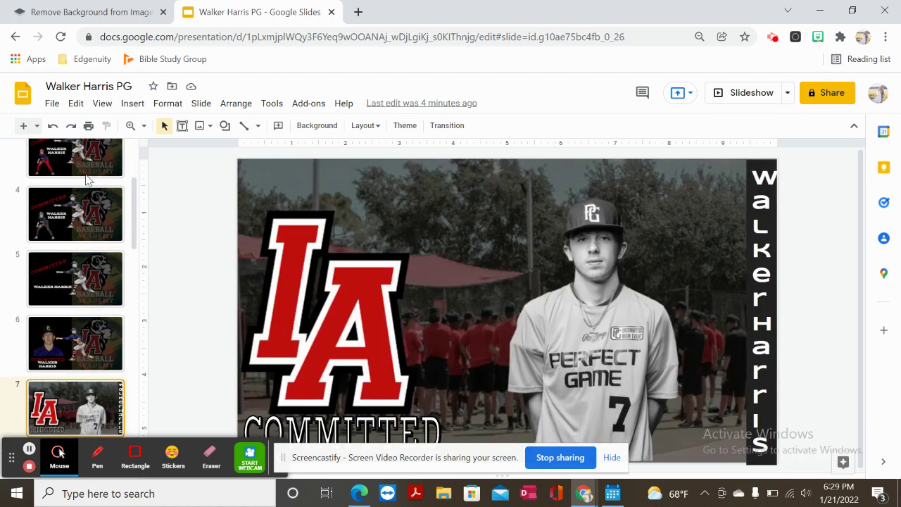
key(Down)
key(Down)
key(Down)
key(Down)
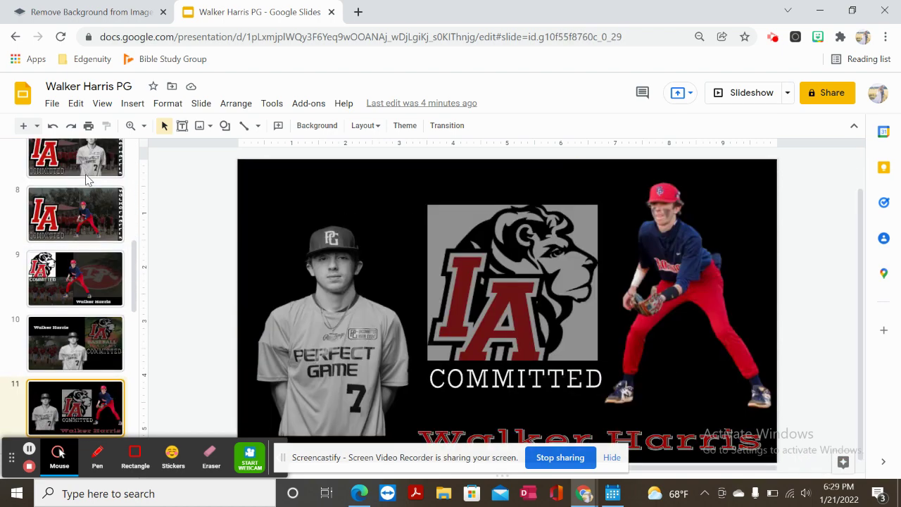
key(Down)
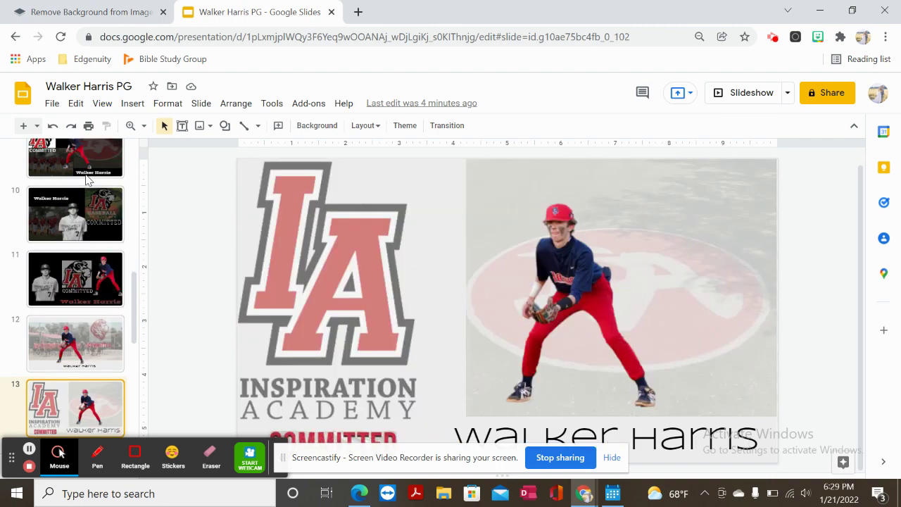
key(Down)
key(Down)
key(Down)
key(Down)
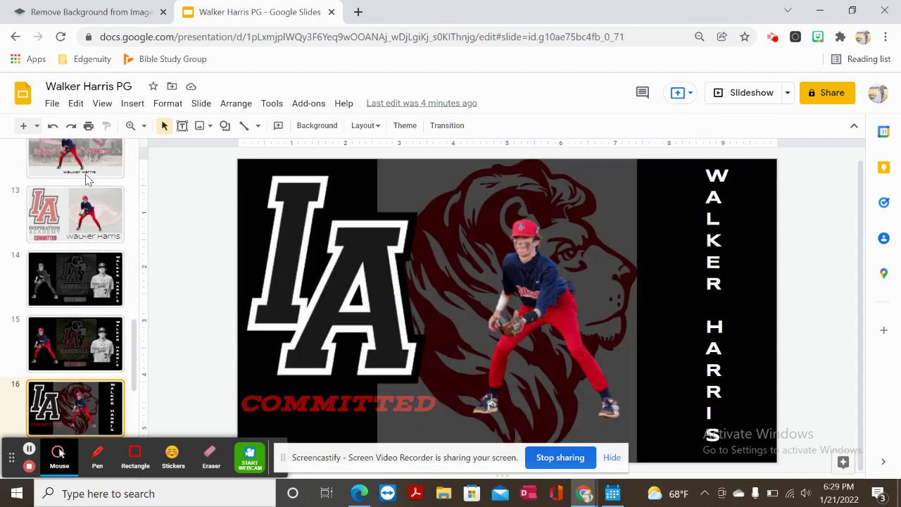
key(Up)
key(Up)
key(Up)
key(Up)
key(Up)
key(Up)
key(Up)
key(Up)
key(Up)
key(Up)
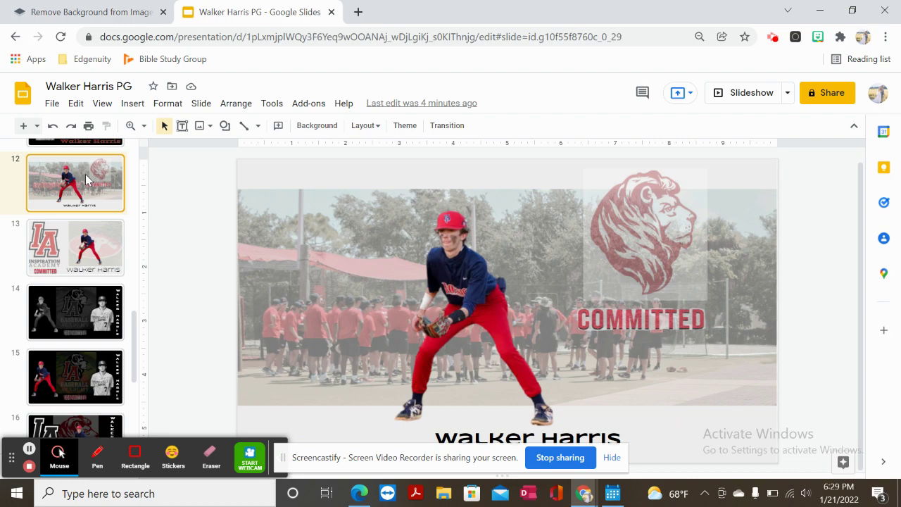
key(Up)
key(Up)
key(Up)
key(Up)
key(Up)
key(Up)
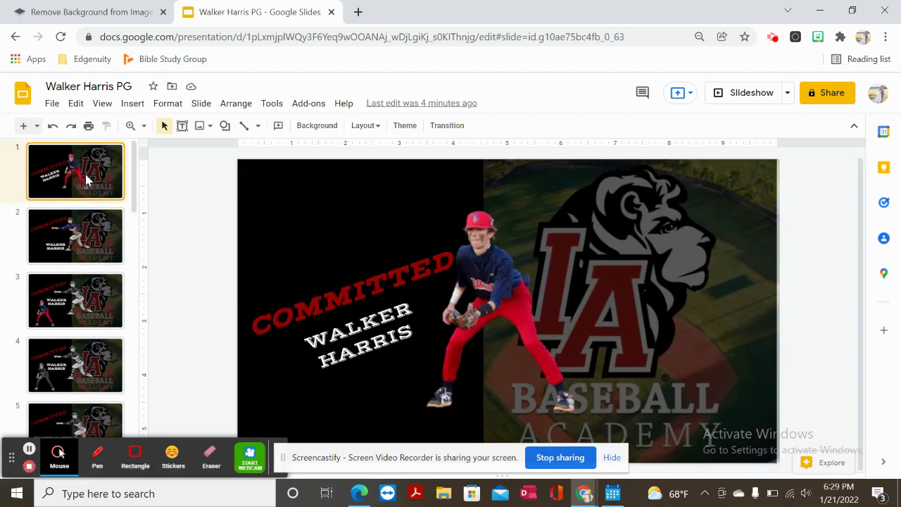
- Shift the player cutout on slide 1 right, then nudge it slightly back left
click(501, 286)
mouse_move(489, 292)
mouse_down()
mouse_move(522, 272)
mouse_move(505, 285)
mouse_up()
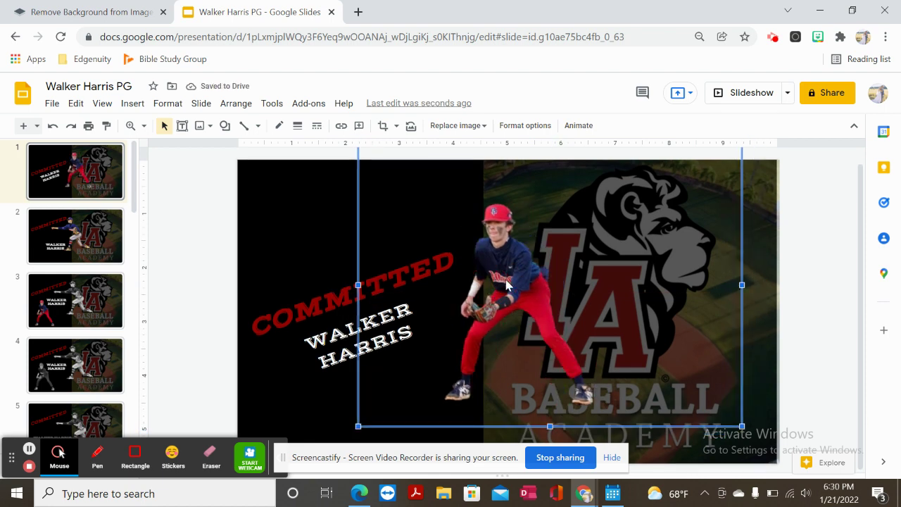
drag(505, 272, 495, 276)
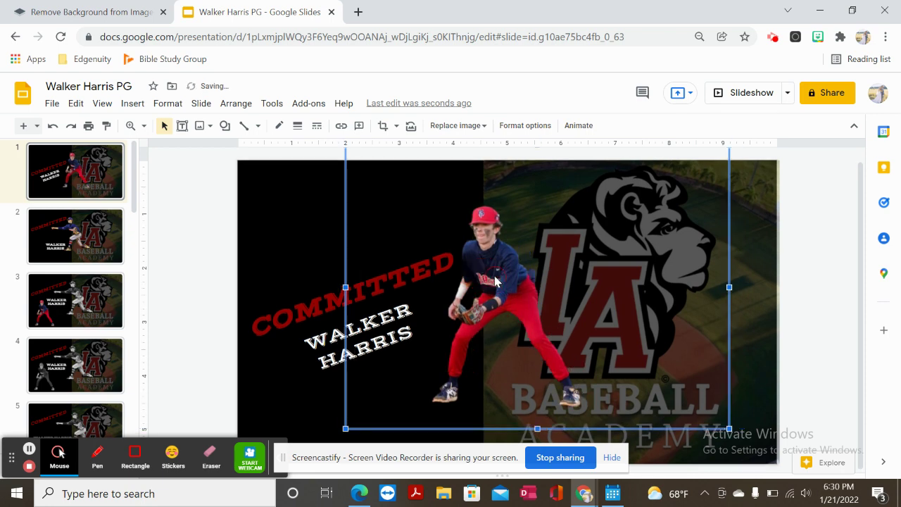
click(224, 240)
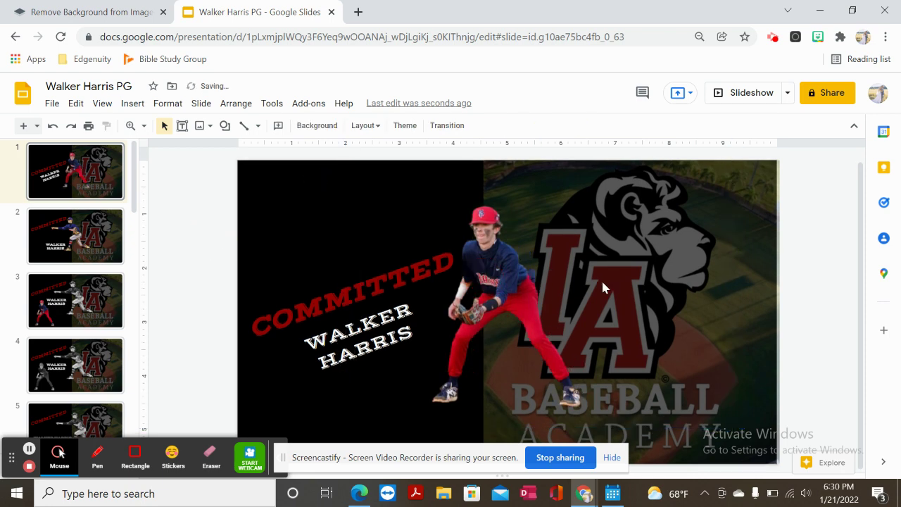
click(56, 105)
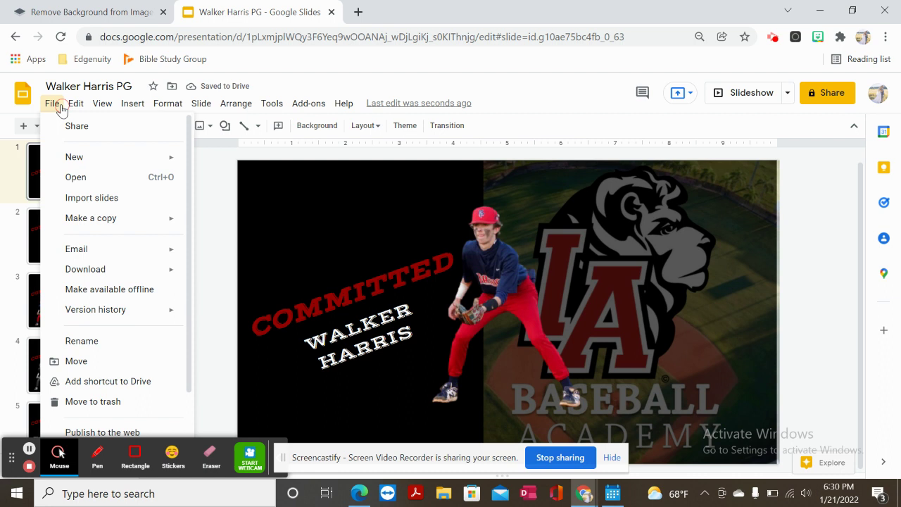
click(111, 270)
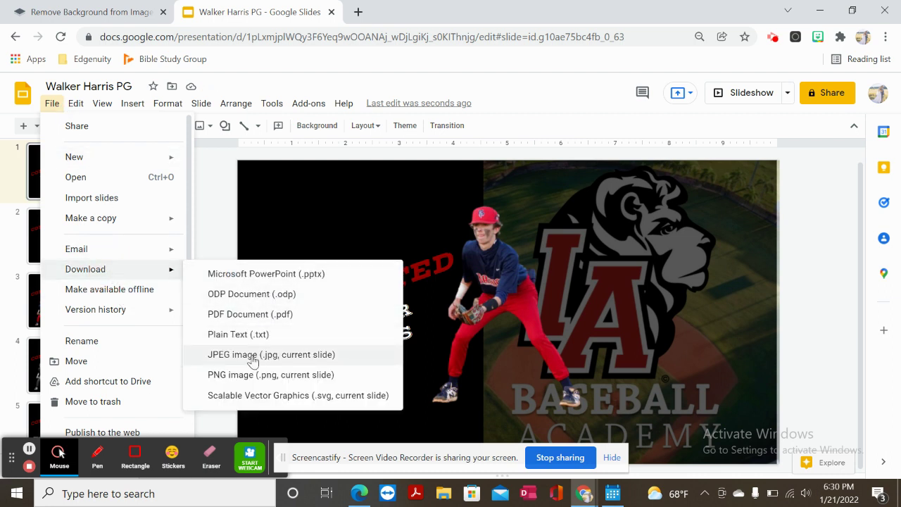
click(614, 461)
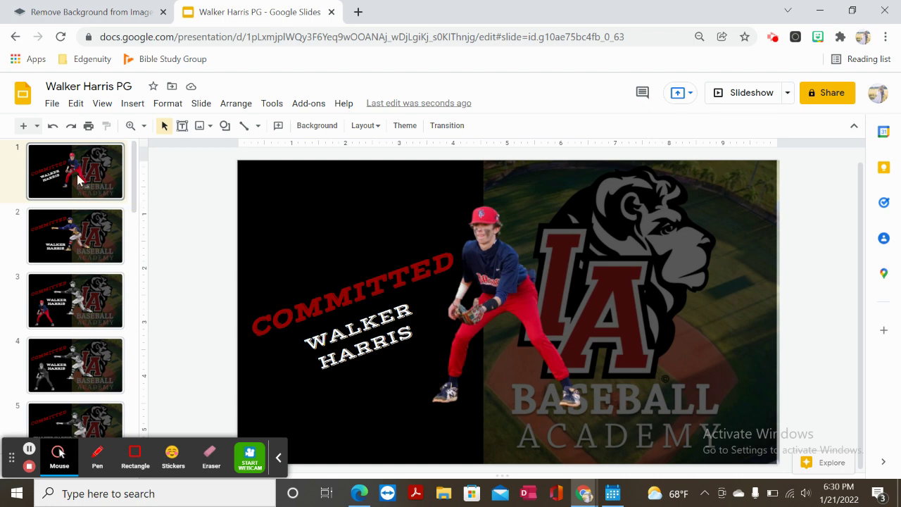
- Add a new slide after slide 1 and delete its title and body placeholders
click(614, 223)
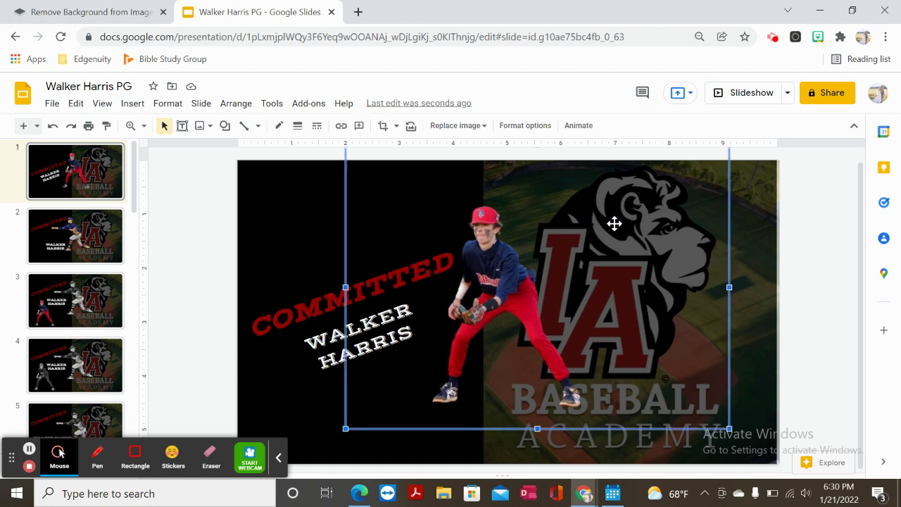
click(737, 243)
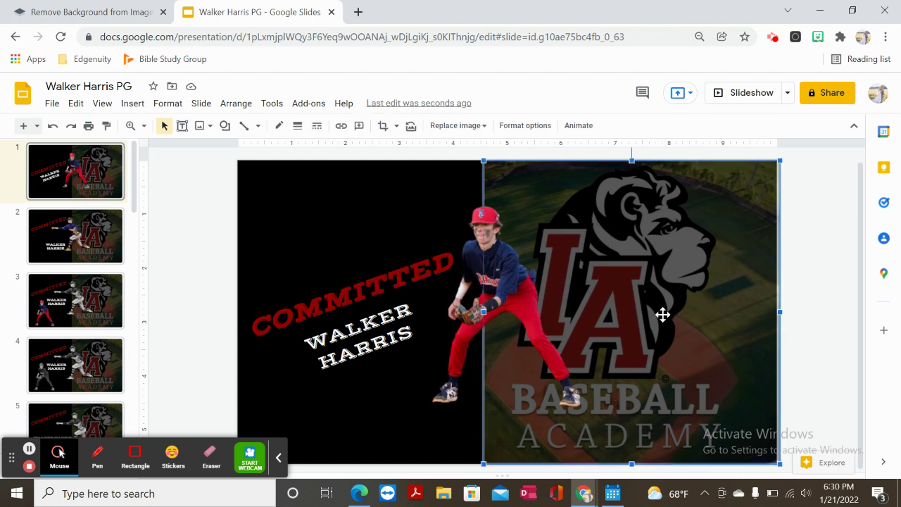
click(23, 125)
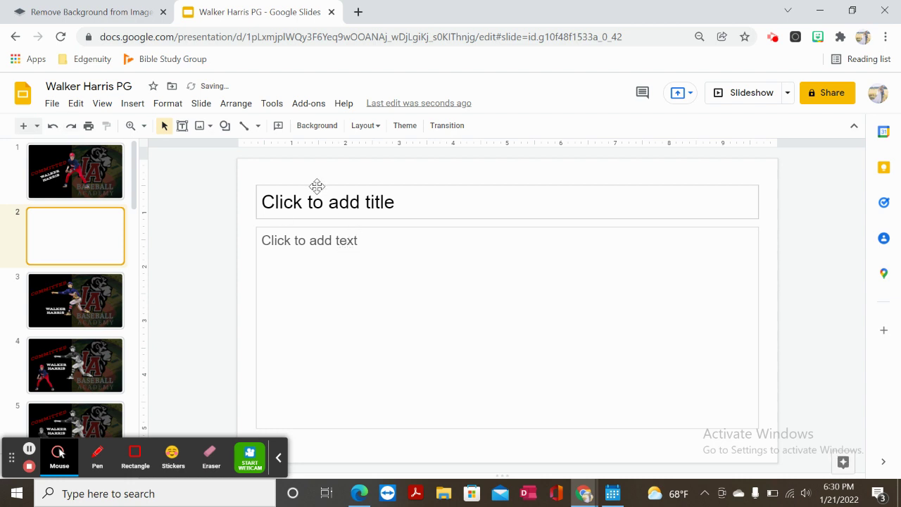
click(317, 186)
key(Delete)
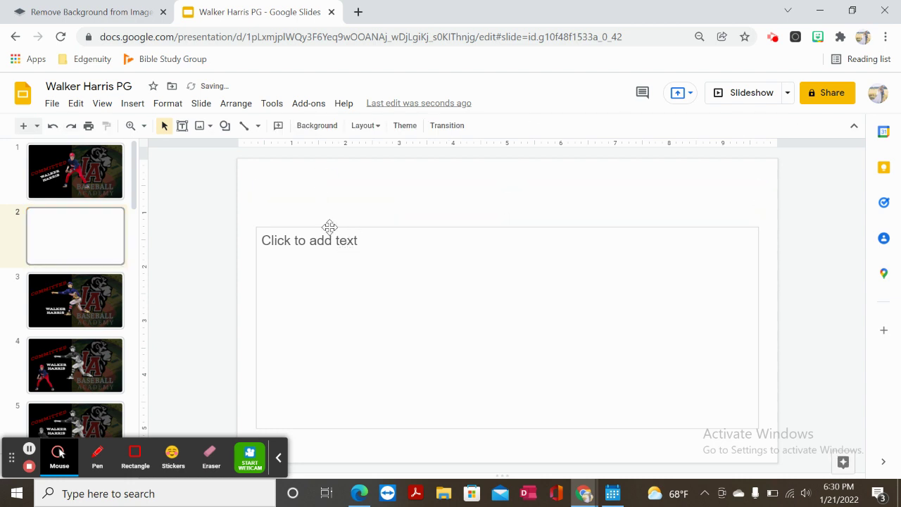
click(330, 228)
key(Delete)
- Give the new slide a solid black background
click(317, 125)
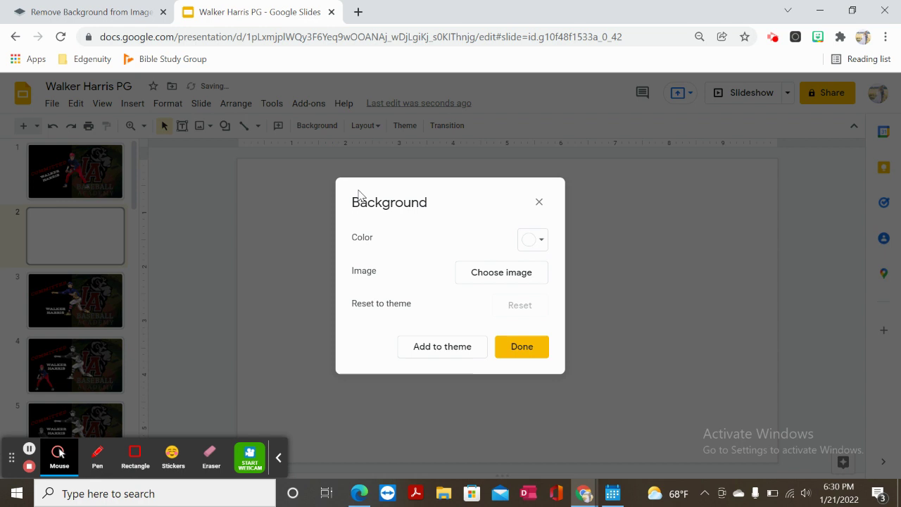
click(535, 243)
click(533, 306)
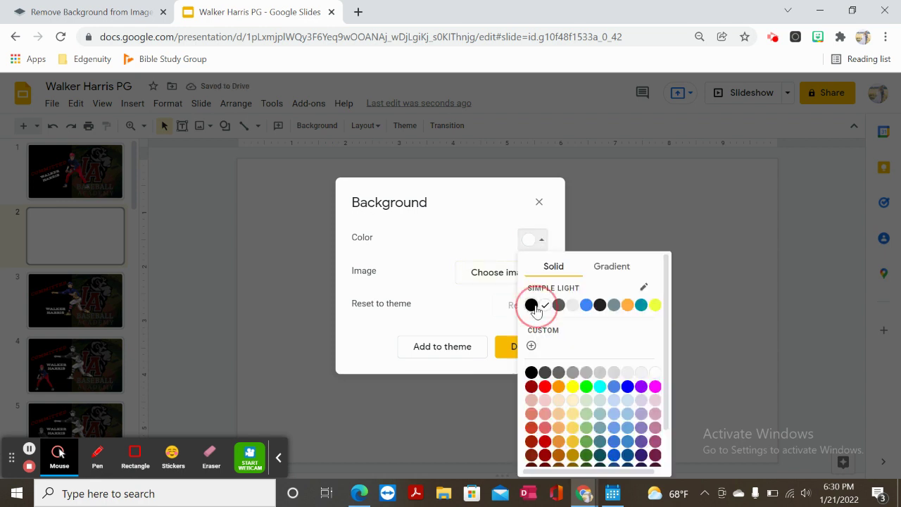
click(531, 346)
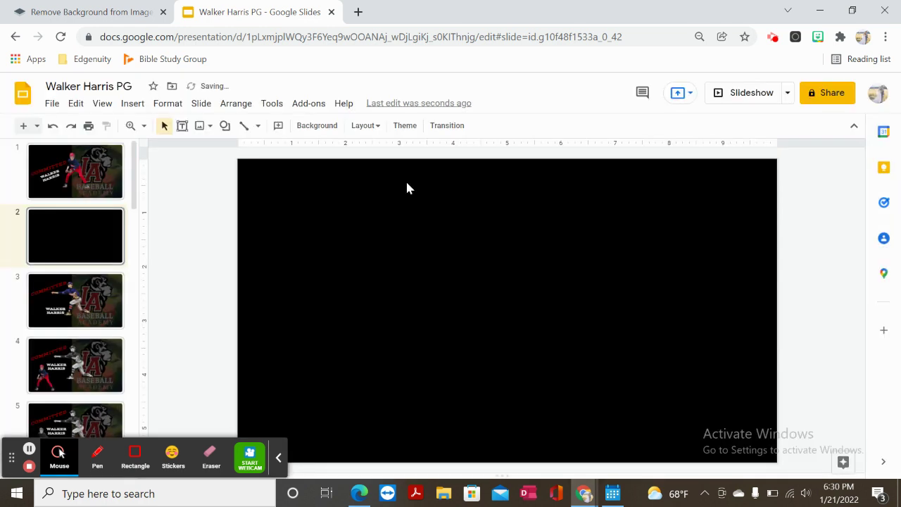
- Insert the 'Baseball field 1' photo from the computer and shift it right
click(133, 105)
mouse_move(185, 130)
click(300, 133)
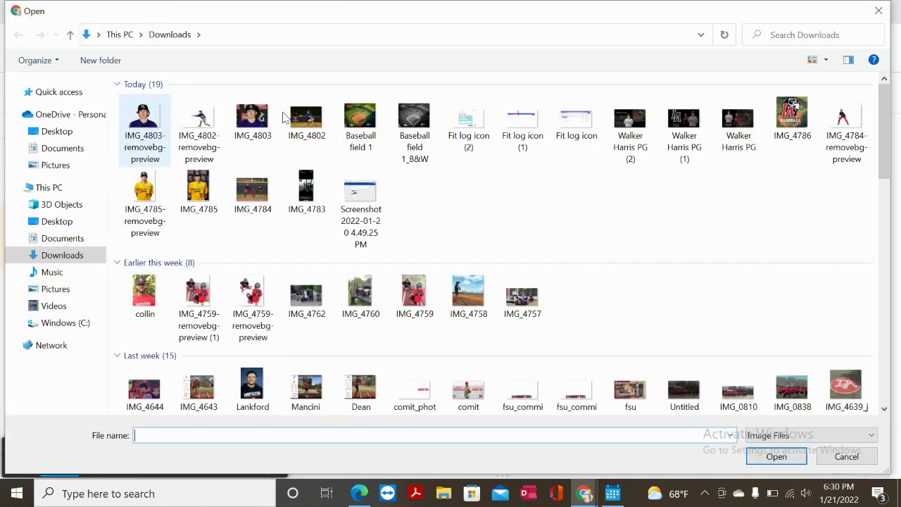
click(361, 118)
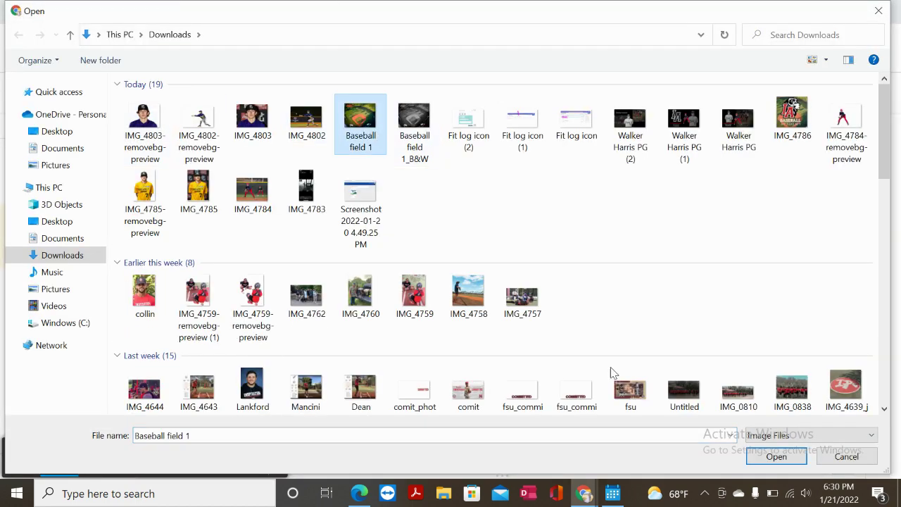
click(777, 457)
drag(532, 326, 600, 336)
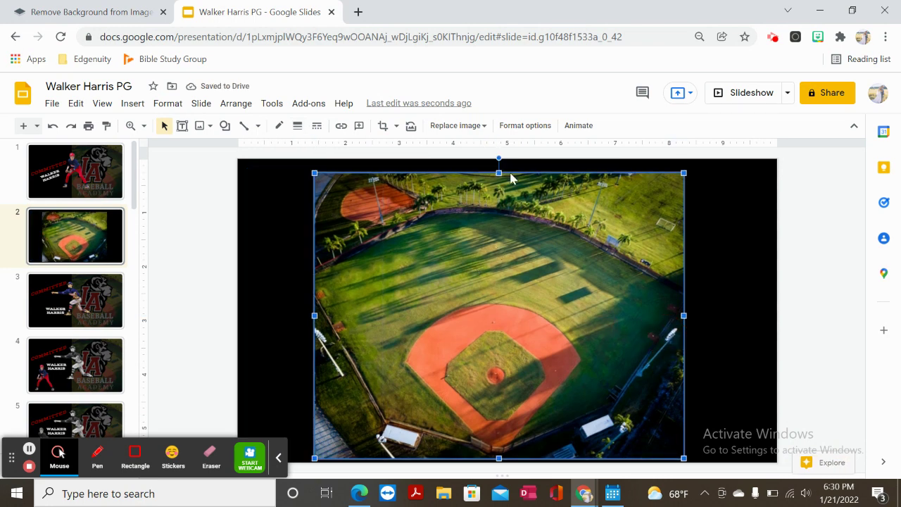
- Raise the field photo's transparency so it fades into the black background
click(525, 127)
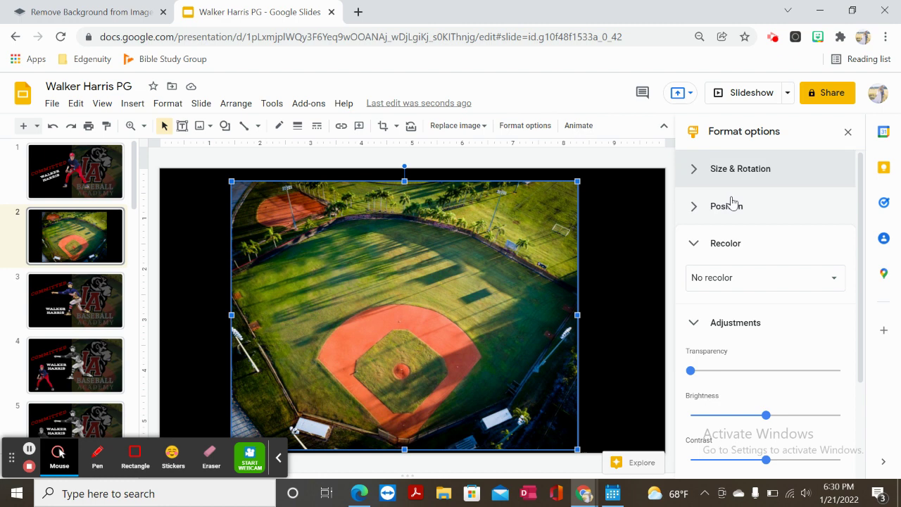
drag(692, 371, 773, 377)
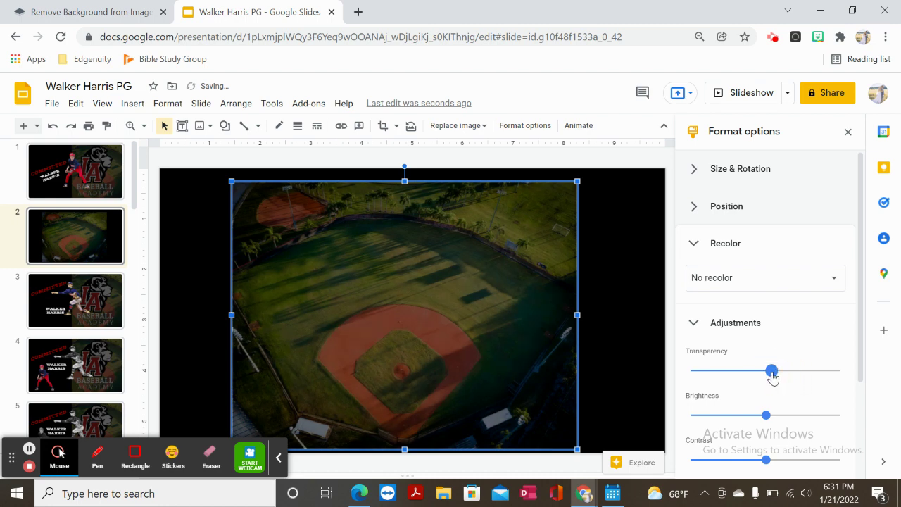
click(617, 225)
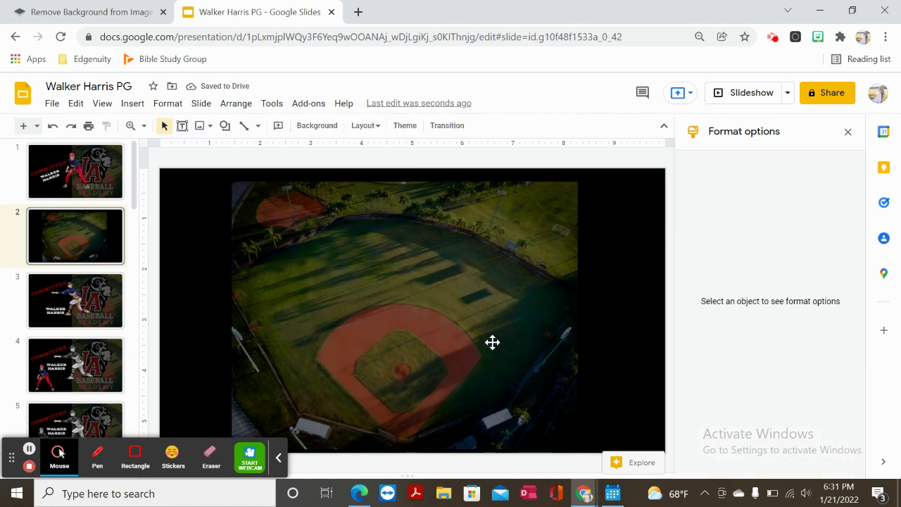
- Upload the 'IA icon lion' image from Downloads > IA Baseball onto slide 2
click(72, 166)
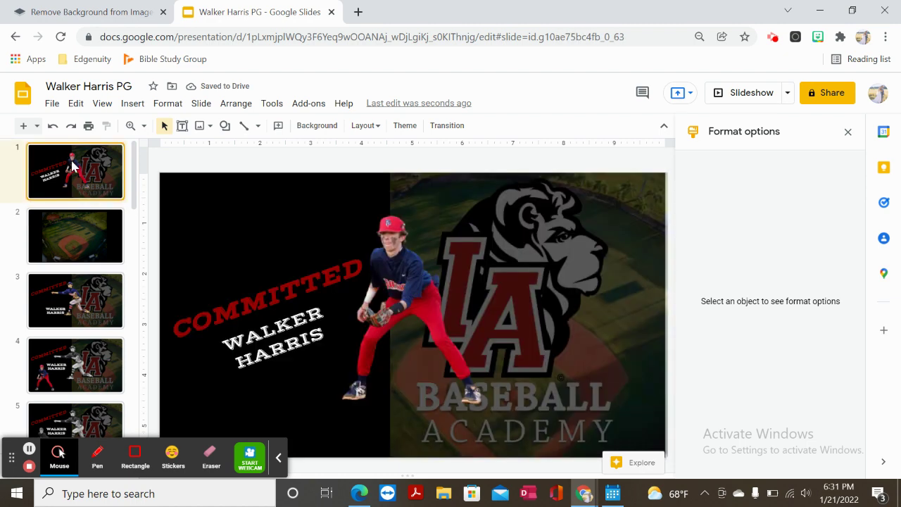
click(96, 234)
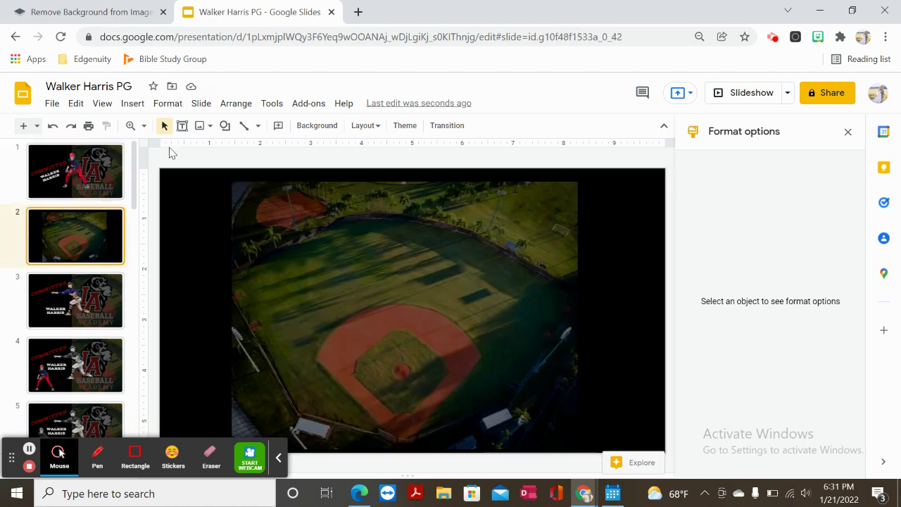
click(132, 103)
mouse_move(169, 131)
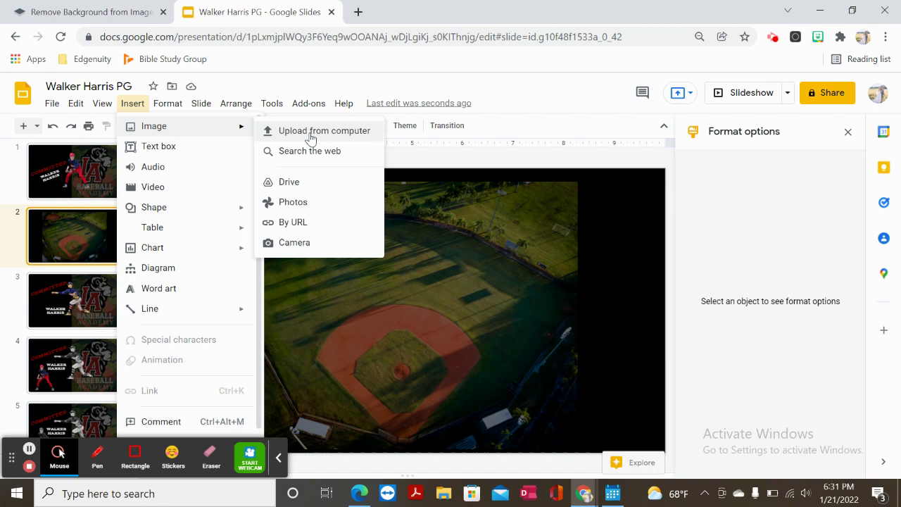
click(282, 132)
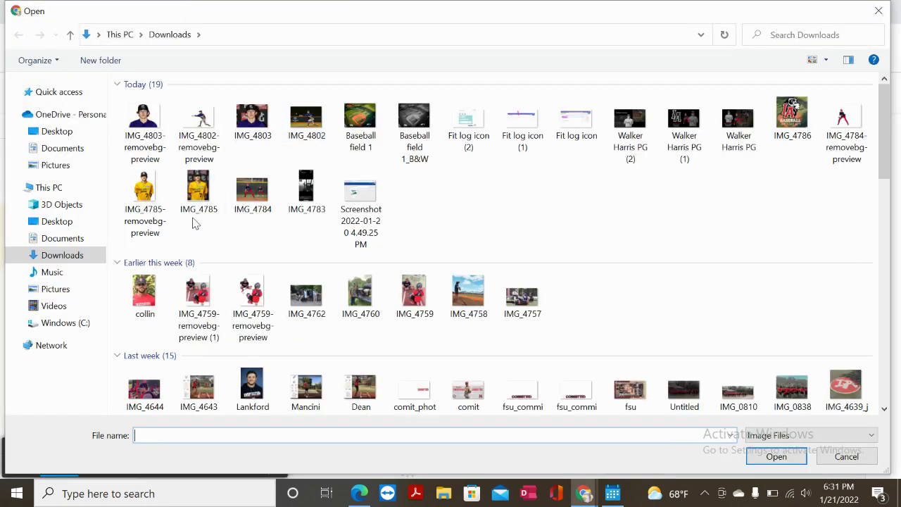
click(78, 172)
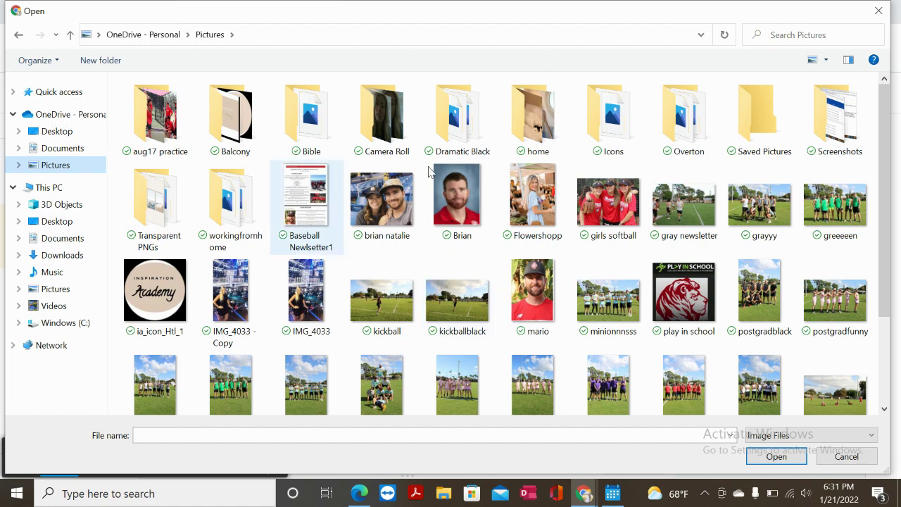
scroll(652, 202, down, 3)
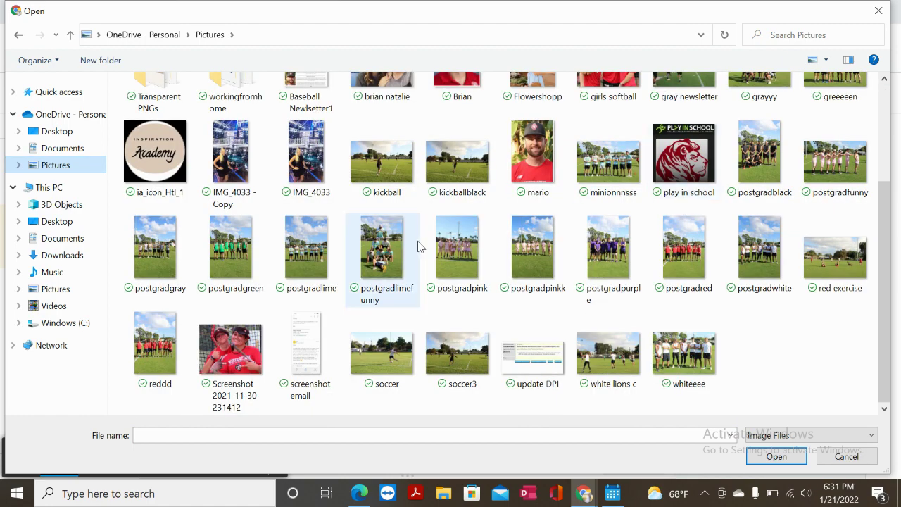
scroll(418, 246, up, 2)
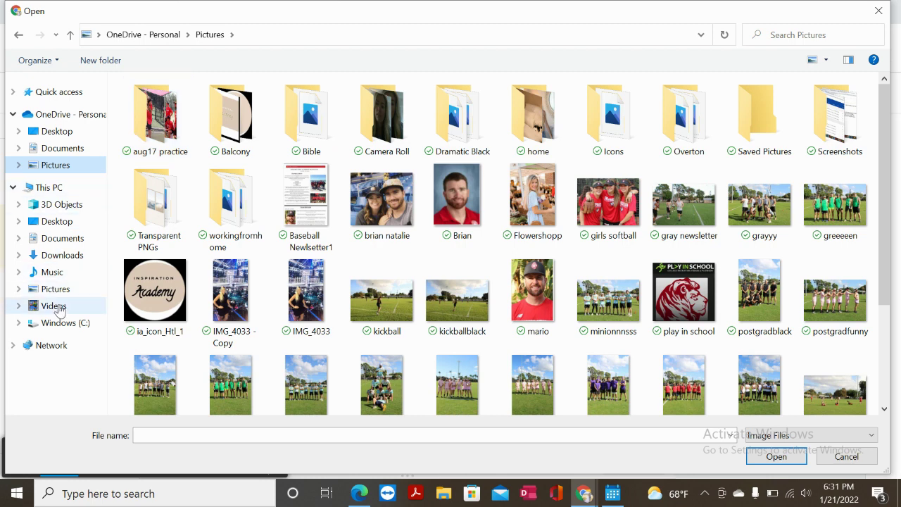
click(71, 256)
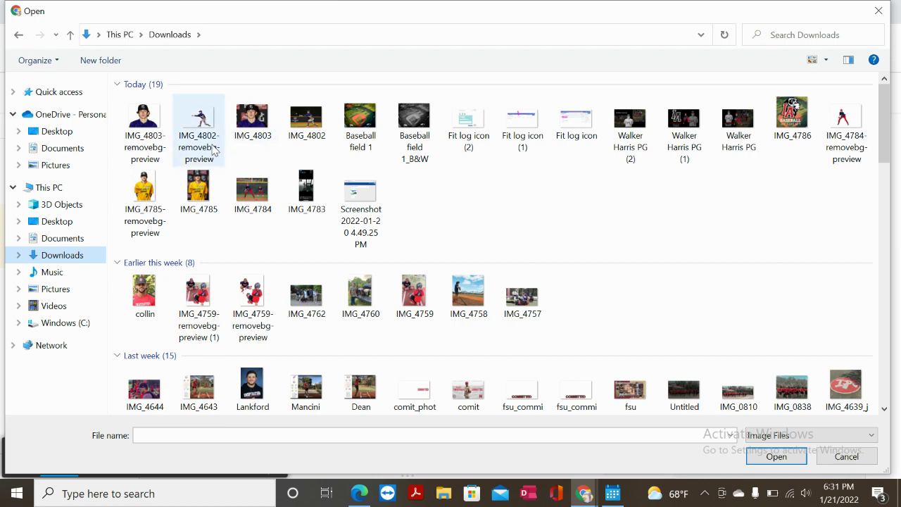
scroll(827, 184, down, 10)
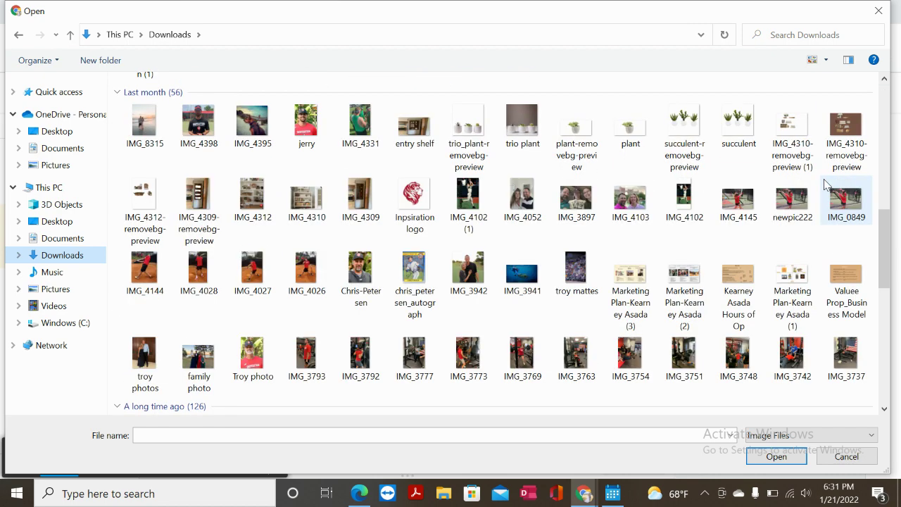
scroll(828, 184, down, 10)
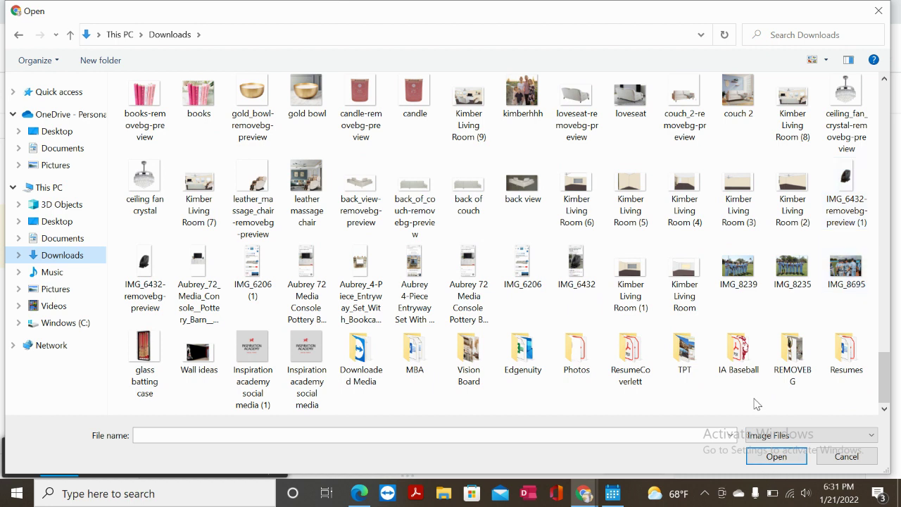
double_click(750, 356)
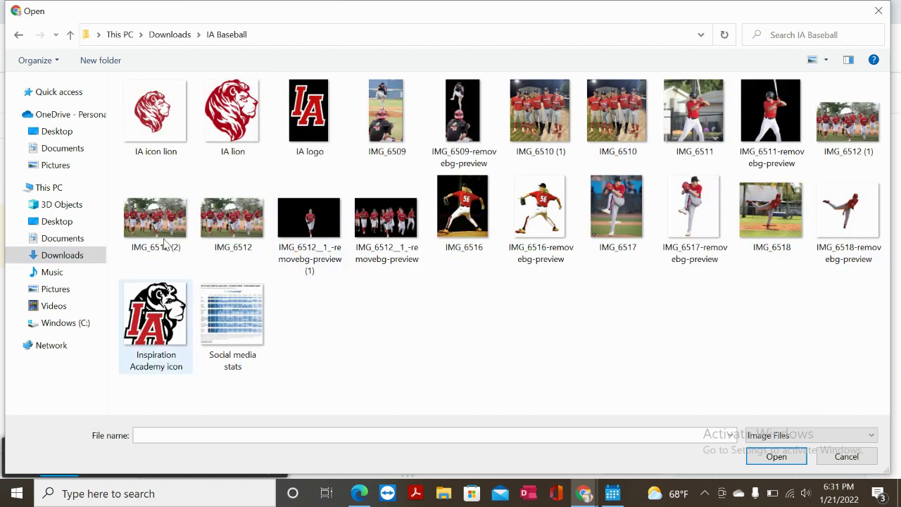
click(163, 124)
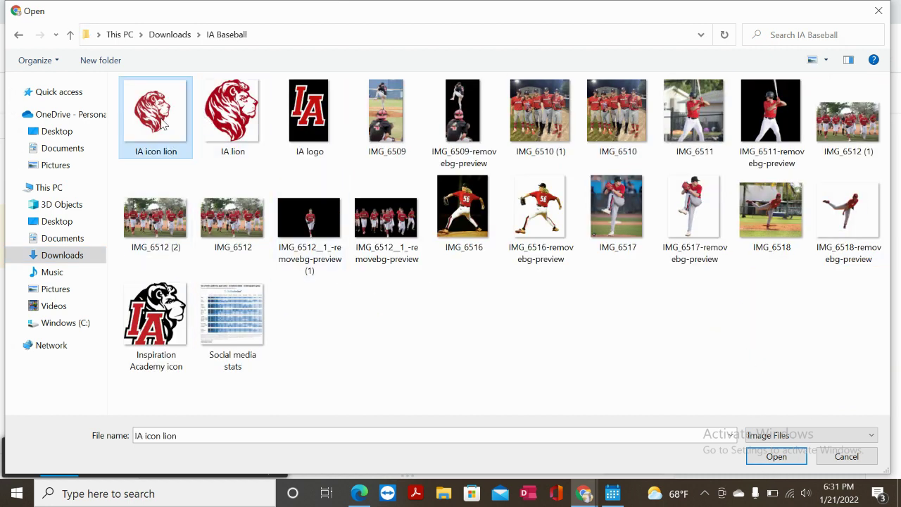
click(761, 457)
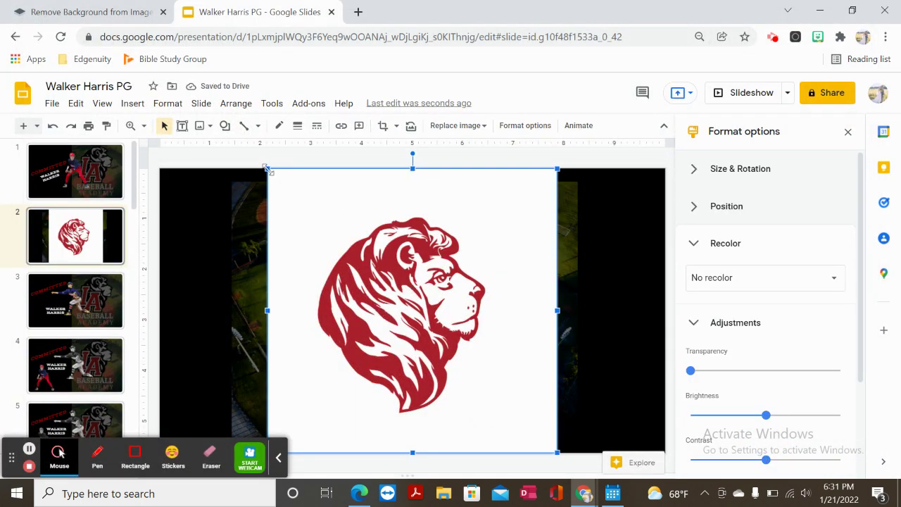
- Shrink the lion logo and centre it over the field photo
drag(267, 169, 304, 204)
drag(451, 299, 432, 286)
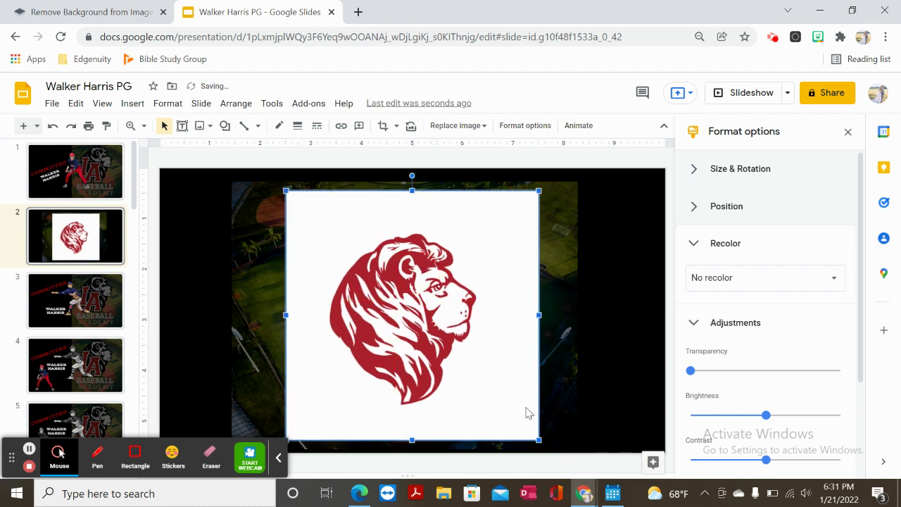
drag(536, 440, 500, 402)
click(432, 322)
drag(436, 336, 450, 347)
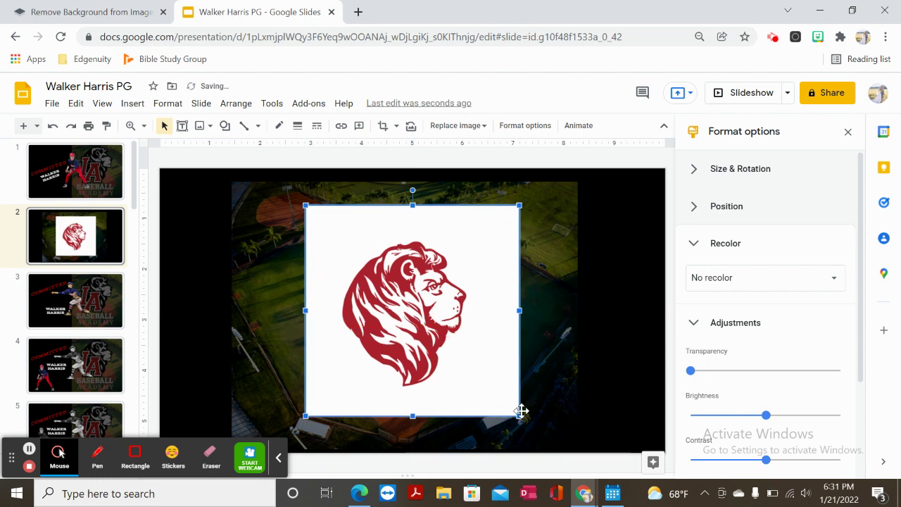
drag(518, 417, 488, 385)
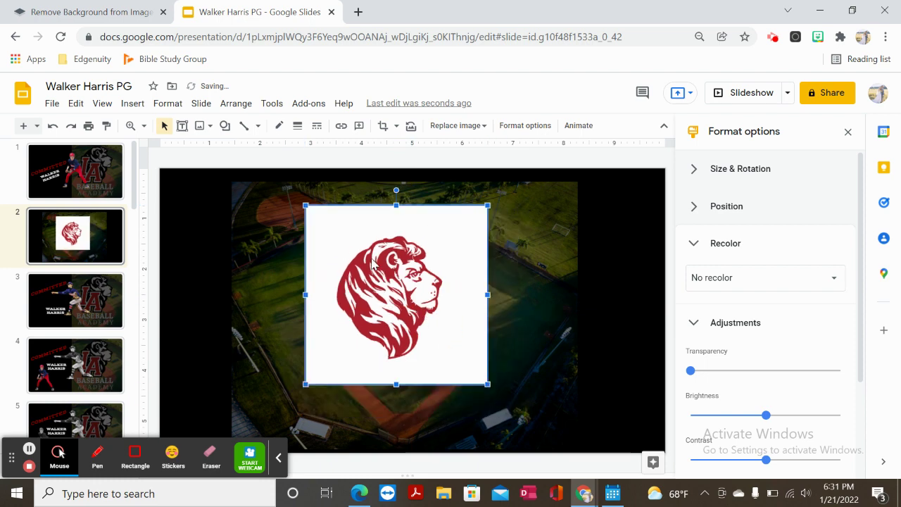
drag(375, 264, 388, 280)
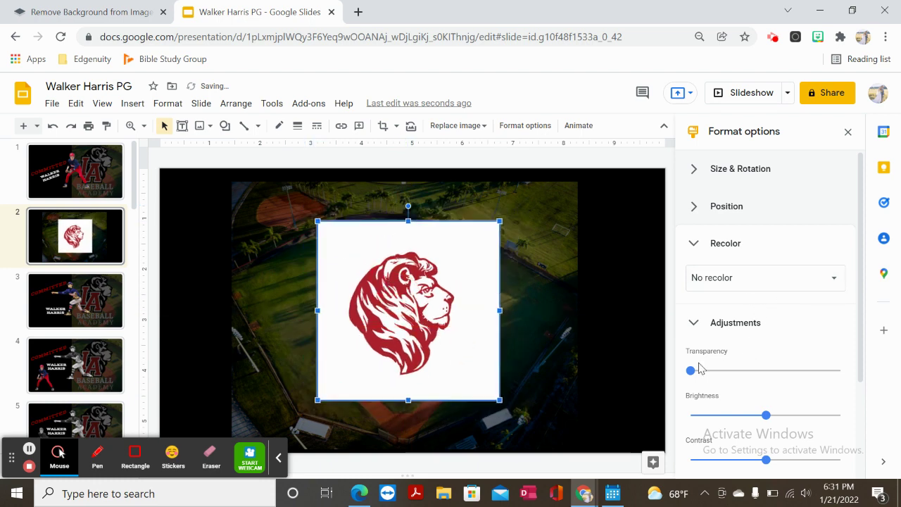
- Make the lion logo semi-transparent and compare slide 2 with slide 1
drag(690, 375, 796, 376)
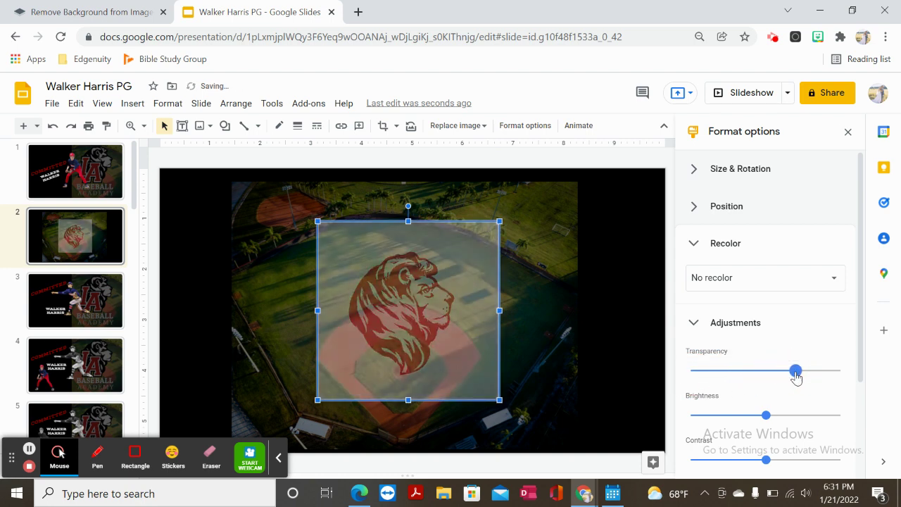
click(592, 330)
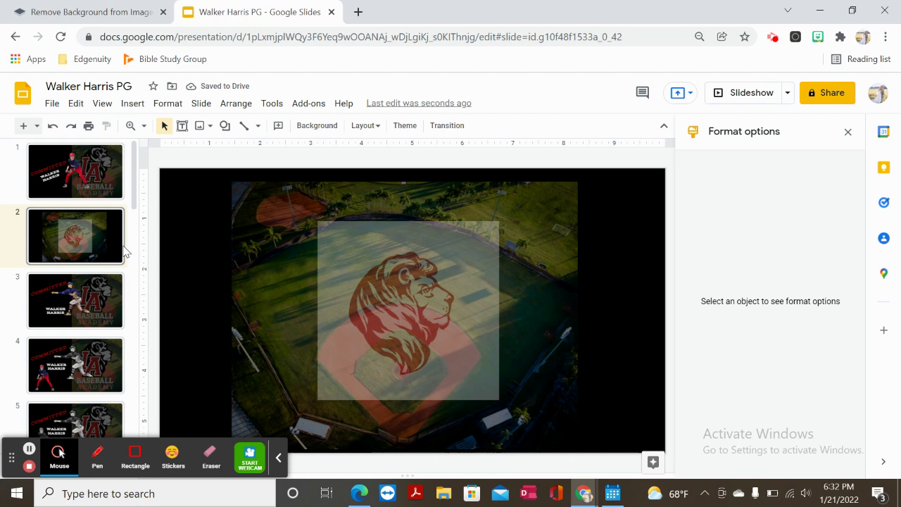
click(88, 177)
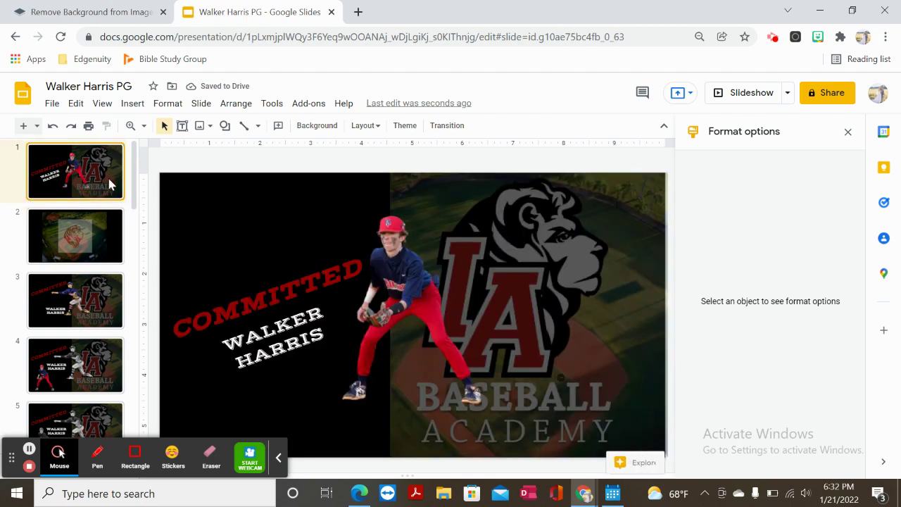
click(89, 236)
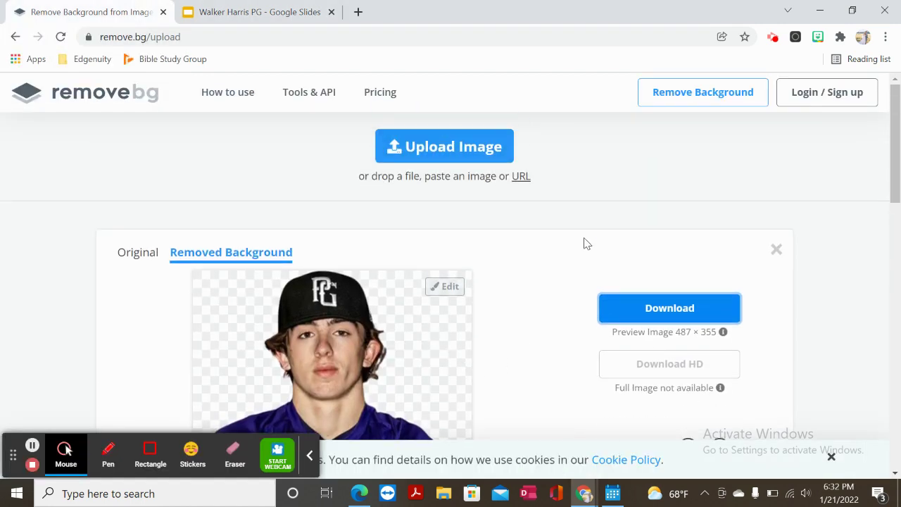
- Upload the red-shirted man's portrait from OneDrive Pictures to remove.bg for background removal
click(101, 37)
click(165, 157)
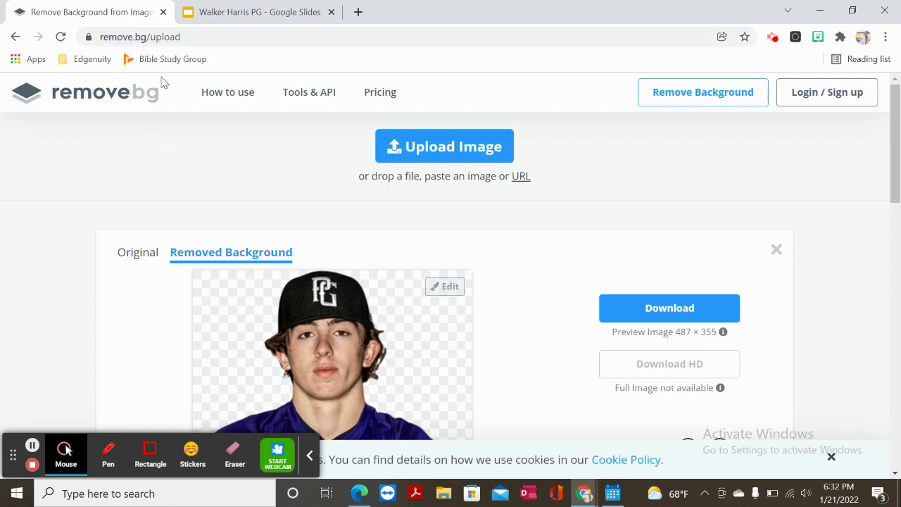
click(442, 159)
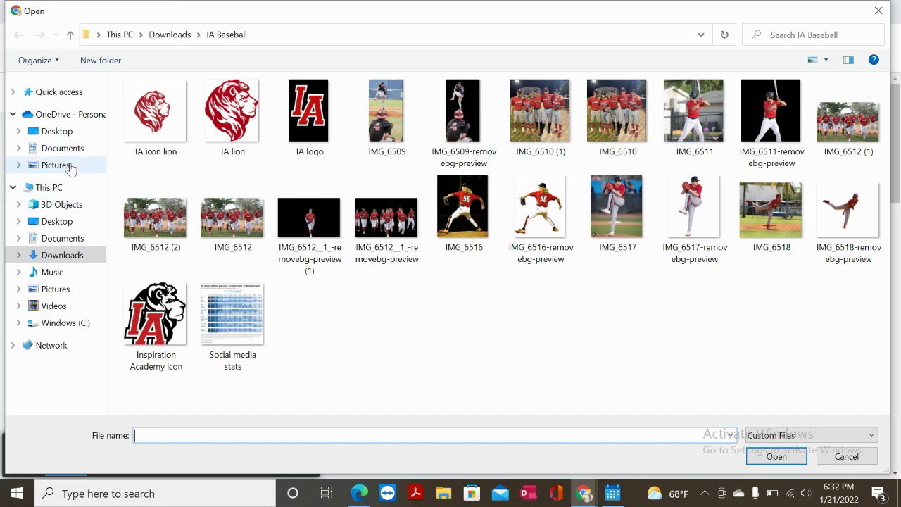
click(63, 164)
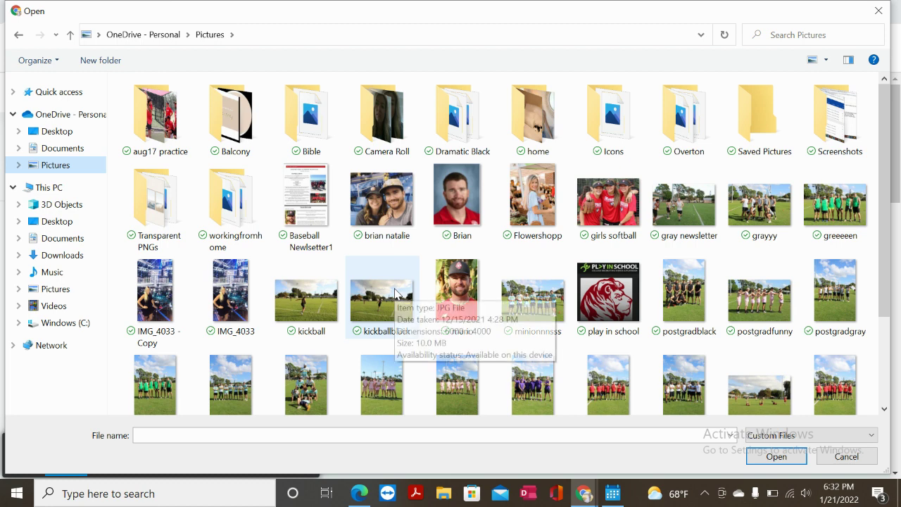
click(458, 295)
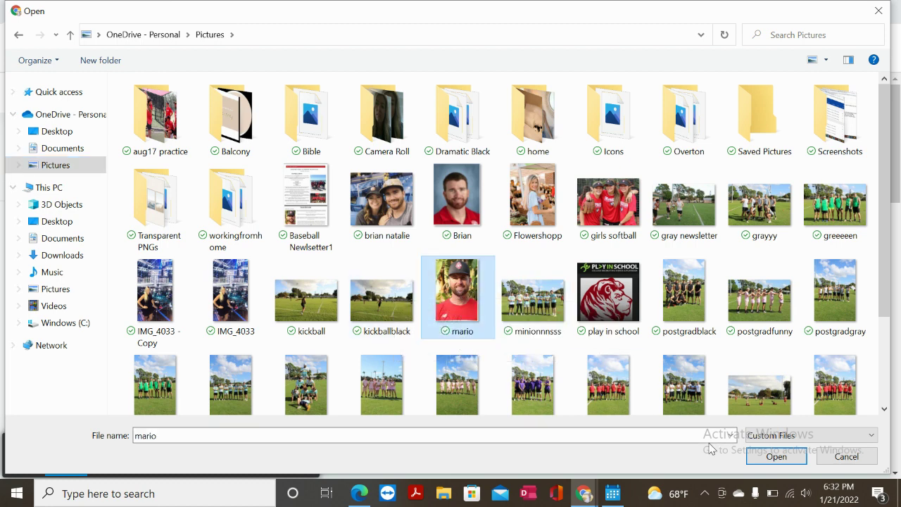
click(776, 457)
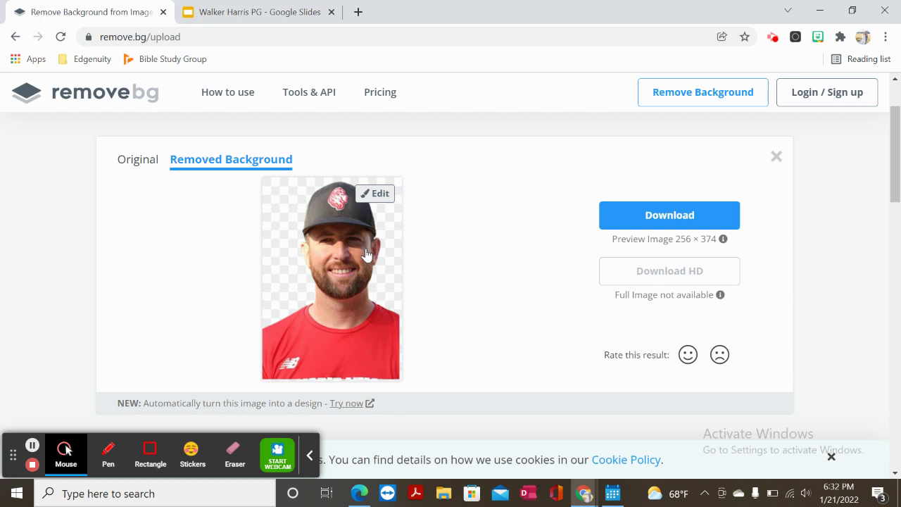
scroll(515, 266, up, 1)
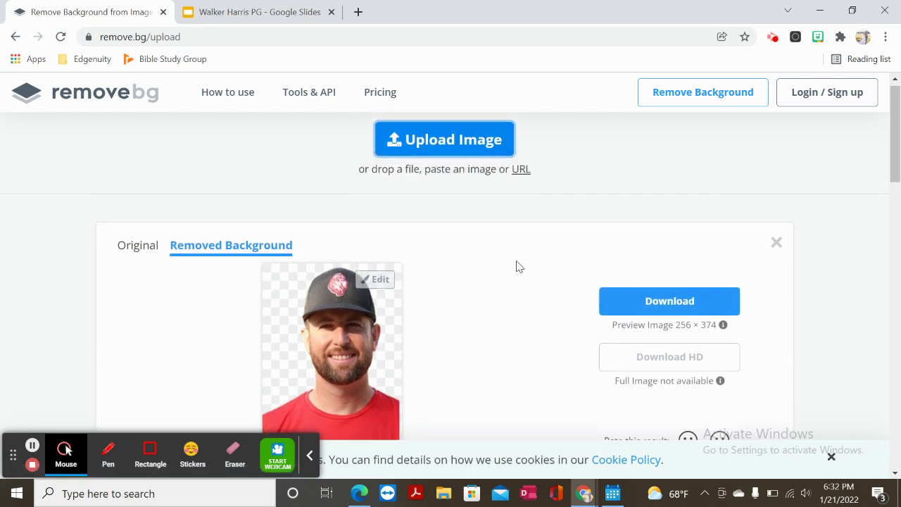
scroll(519, 267, down, 1)
scroll(519, 267, down, 1)
- Open the cutout's Erase / Restore editor and try restoring beside the ear, then undo it
click(377, 172)
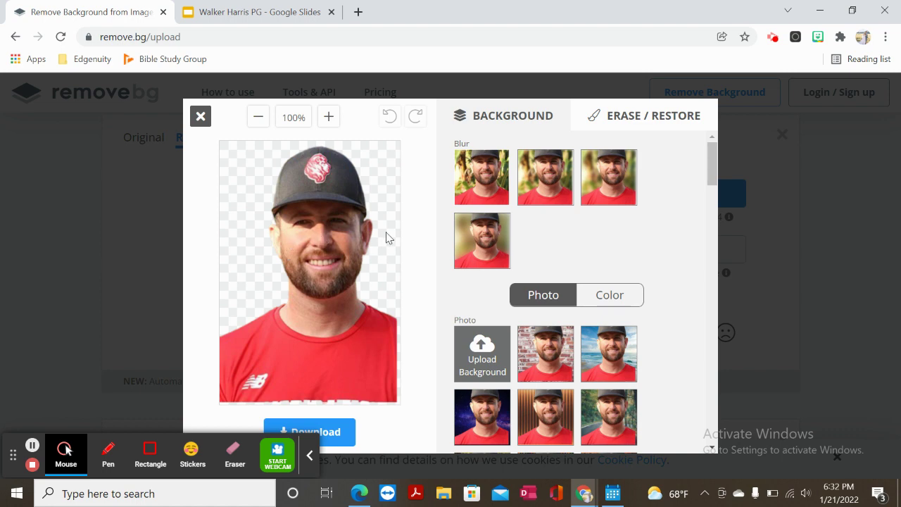
click(628, 121)
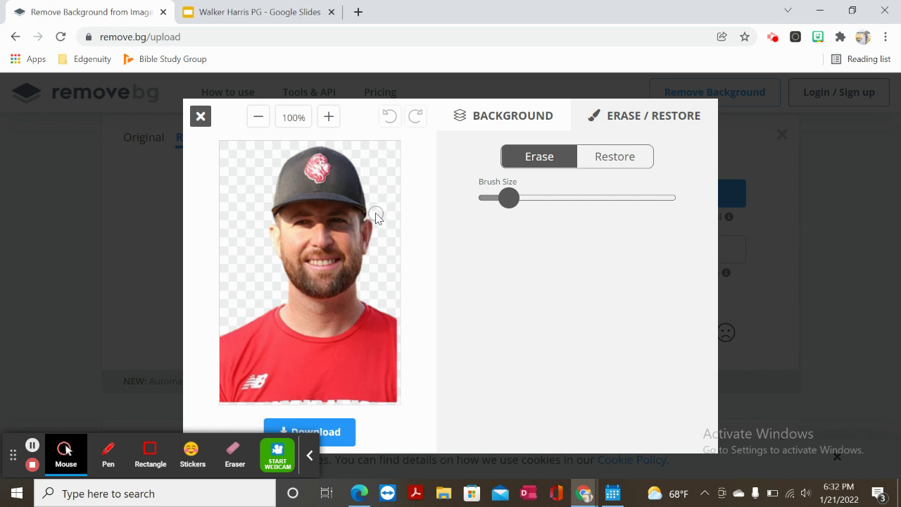
click(616, 162)
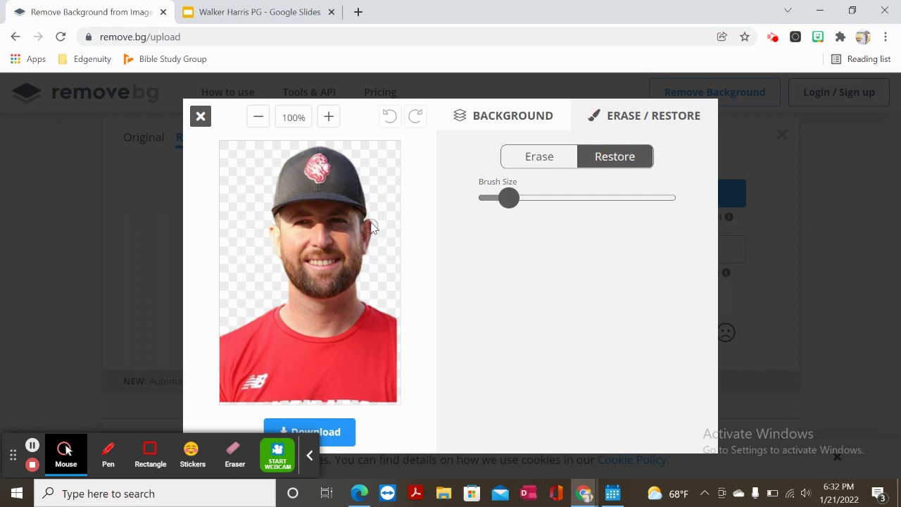
mouse_move(372, 226)
mouse_down()
mouse_move(383, 250)
mouse_move(385, 225)
mouse_move(386, 250)
mouse_up()
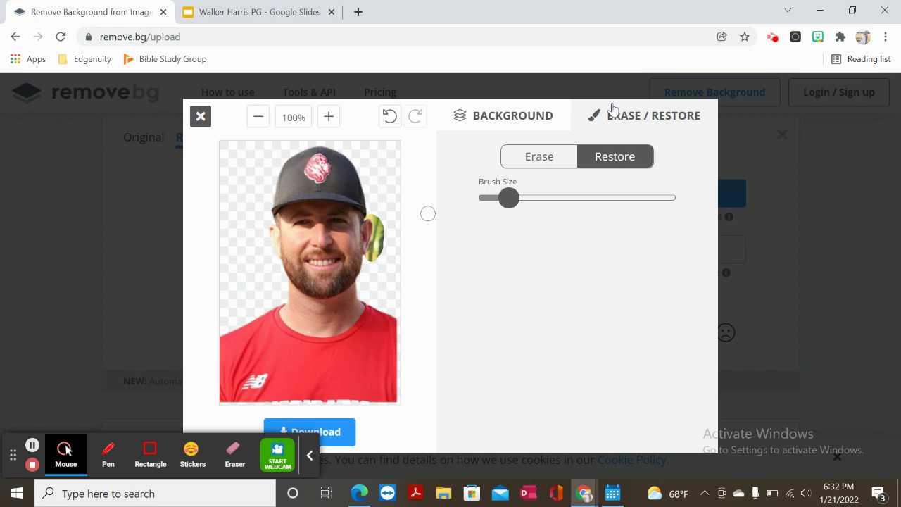
click(390, 121)
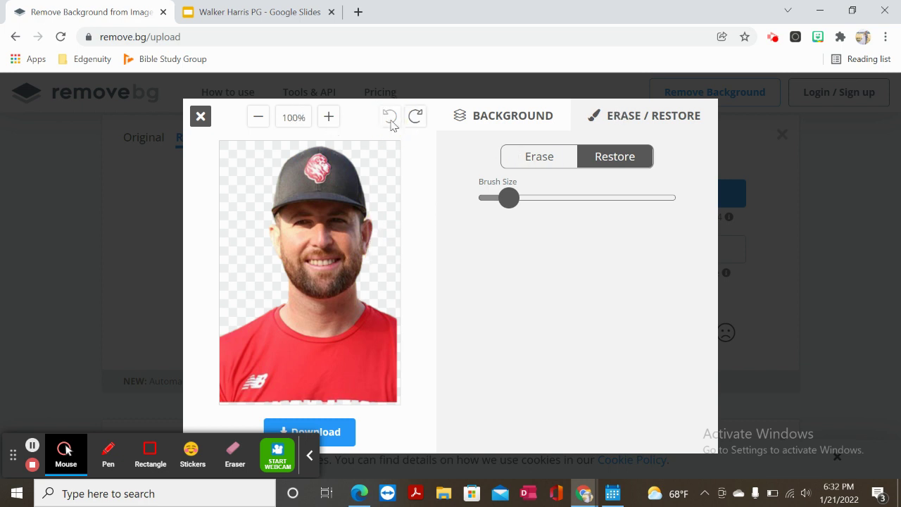
- Erase the top of the cap and its logo, keep the edit, and return to Slides
click(546, 157)
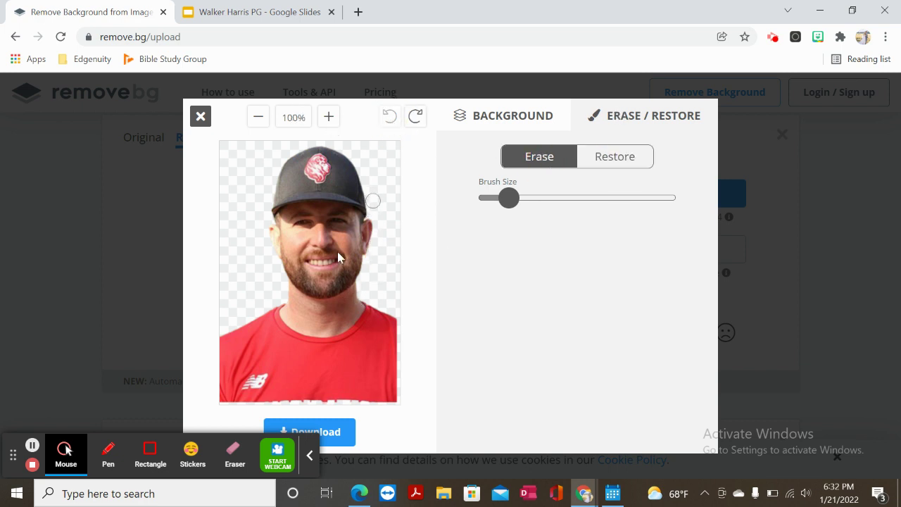
mouse_move(275, 165)
mouse_down()
mouse_move(362, 171)
mouse_move(336, 150)
mouse_move(306, 148)
mouse_move(352, 155)
mouse_up()
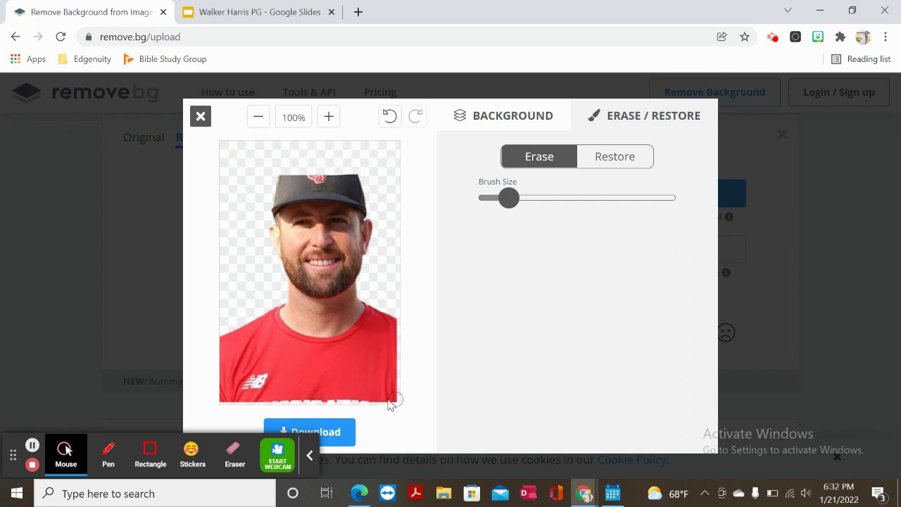
click(198, 116)
click(253, 11)
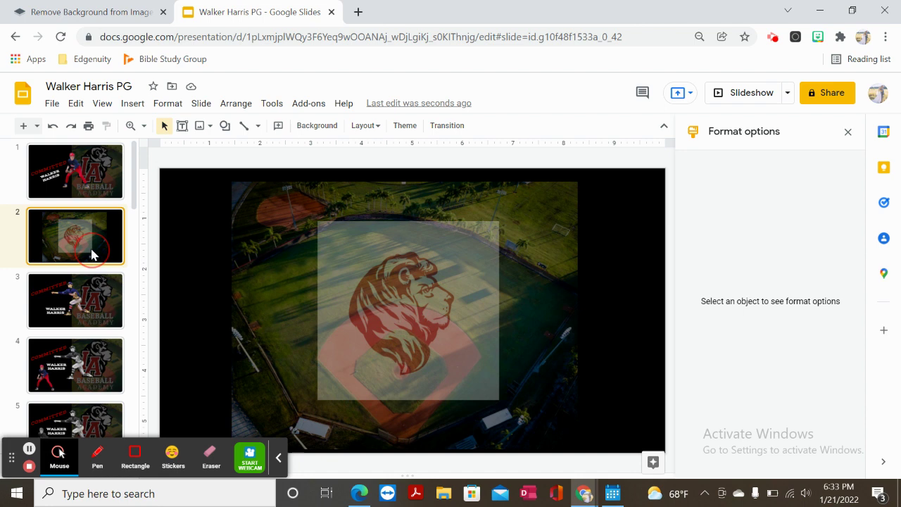
- Bring up slide 1's Committed graphic
click(97, 185)
key(Down)
key(Down)
key(Down)
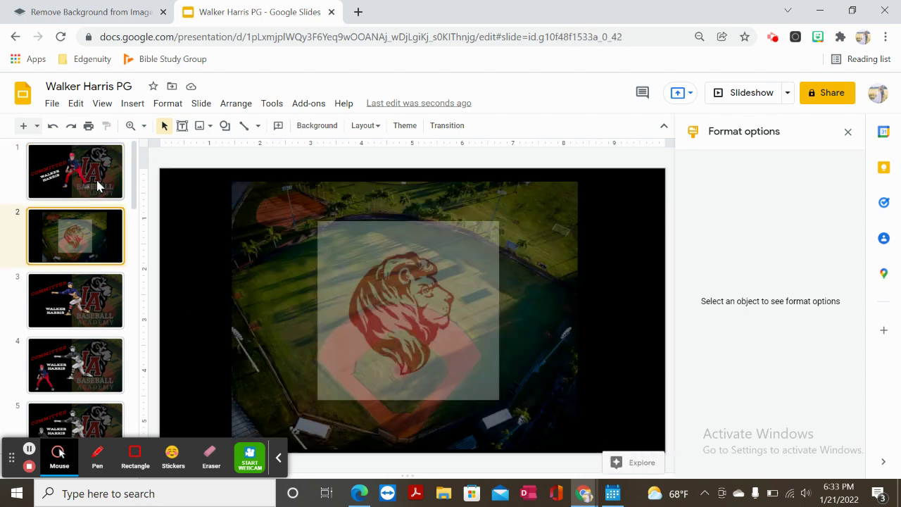
key(Up)
key(Up)
key(Up)
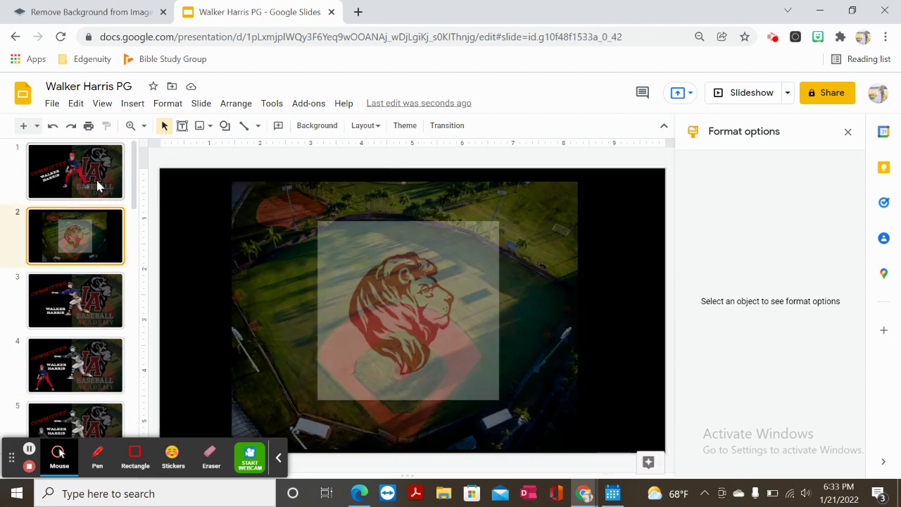
- Try a Light 1 greyscale recolor on the player photo, then revert to No recolor
click(402, 289)
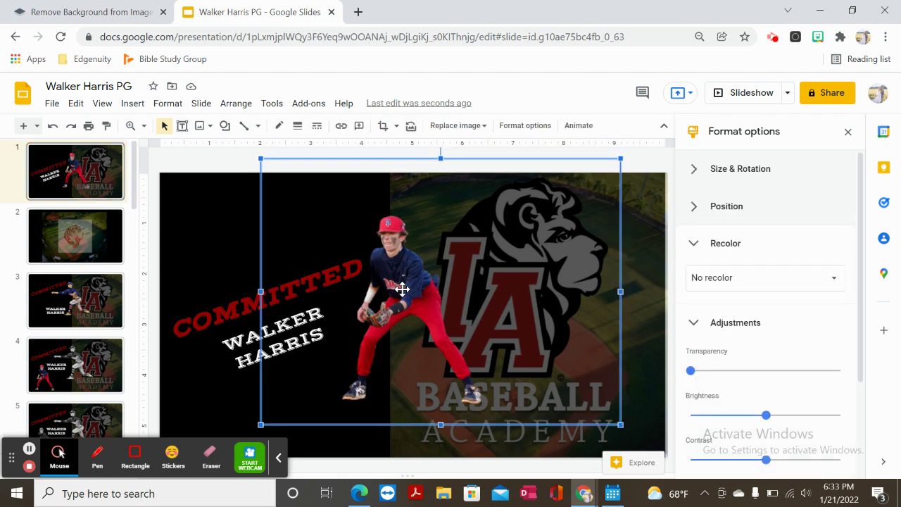
click(755, 280)
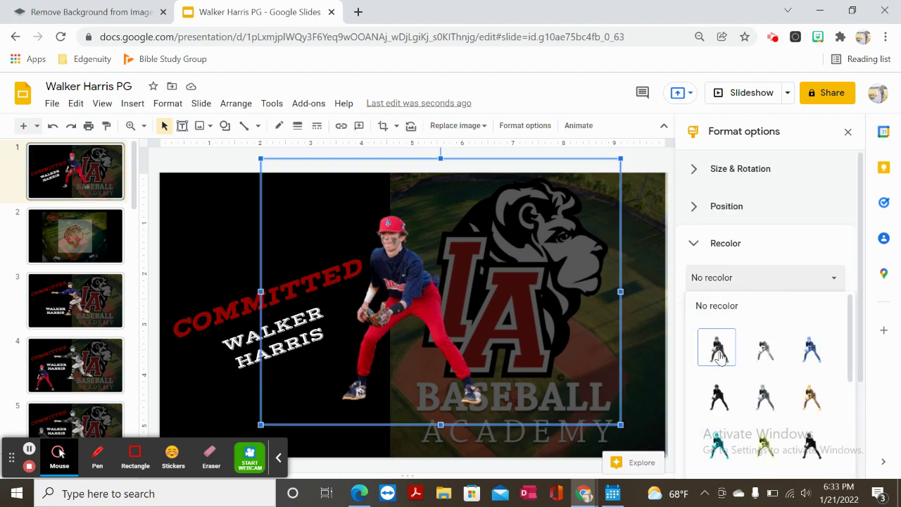
click(717, 348)
click(738, 283)
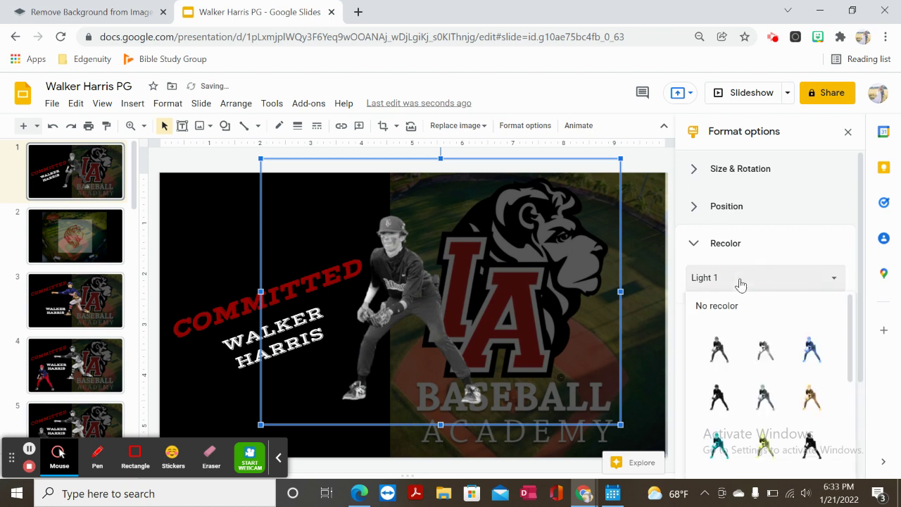
click(736, 309)
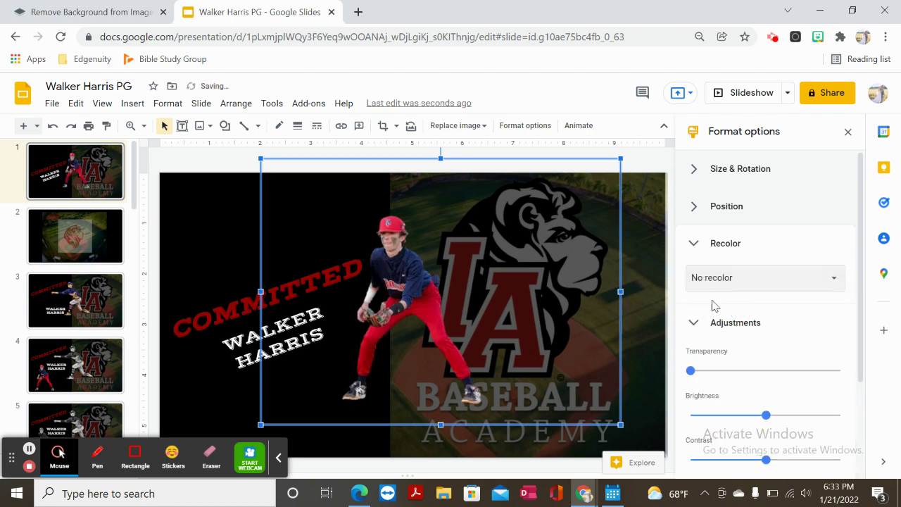
click(155, 230)
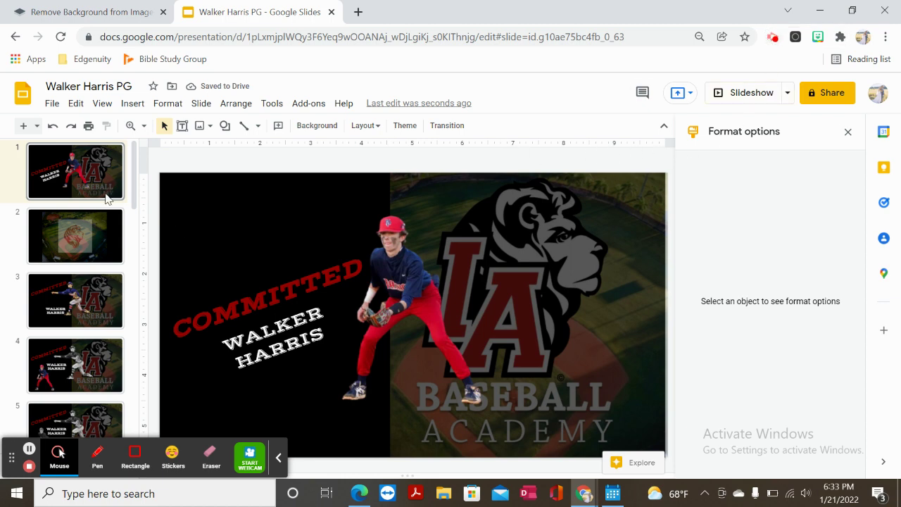
scroll(106, 200, down, 15)
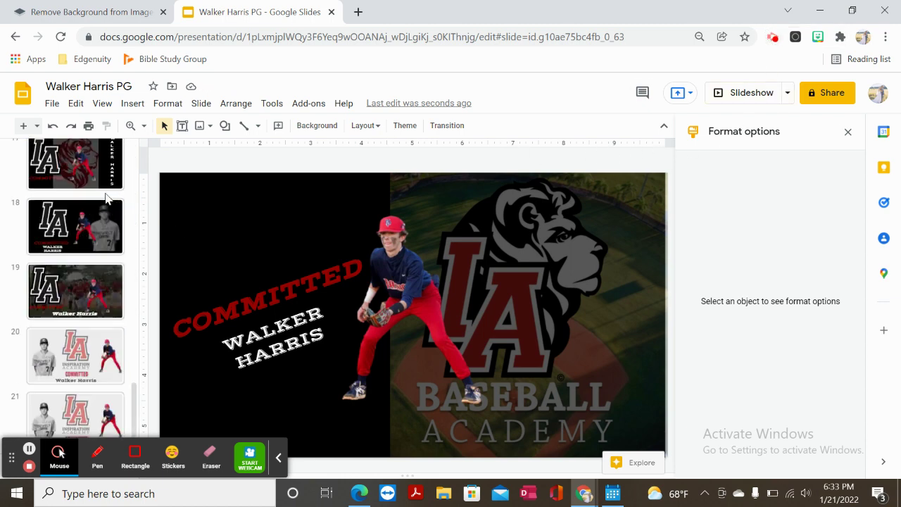
scroll(106, 199, up, 15)
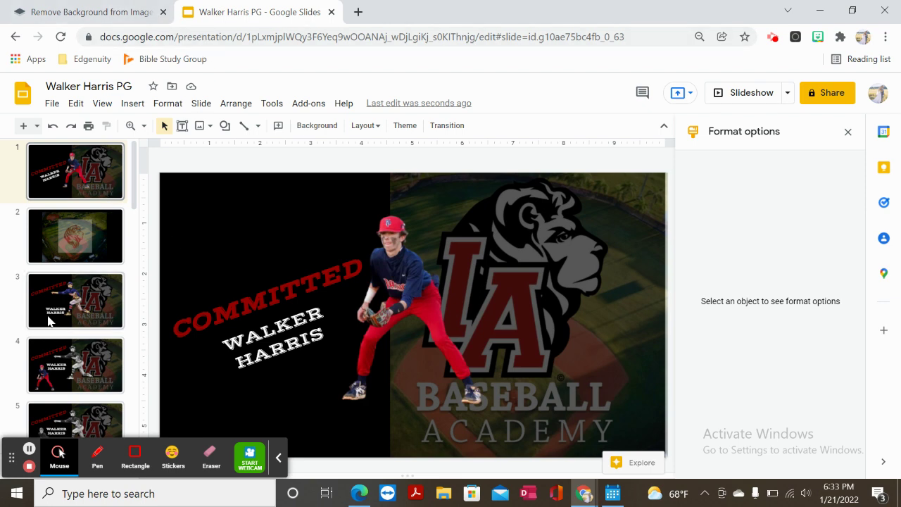
scroll(31, 322, down, 15)
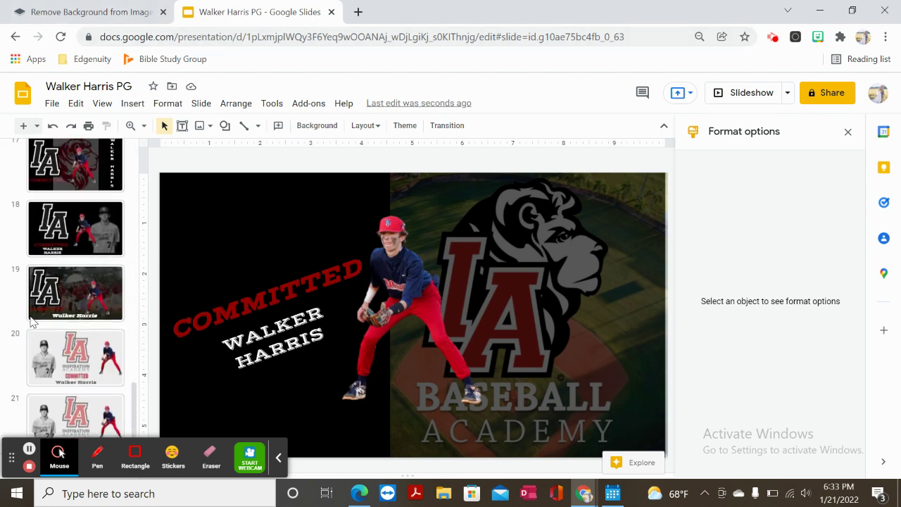